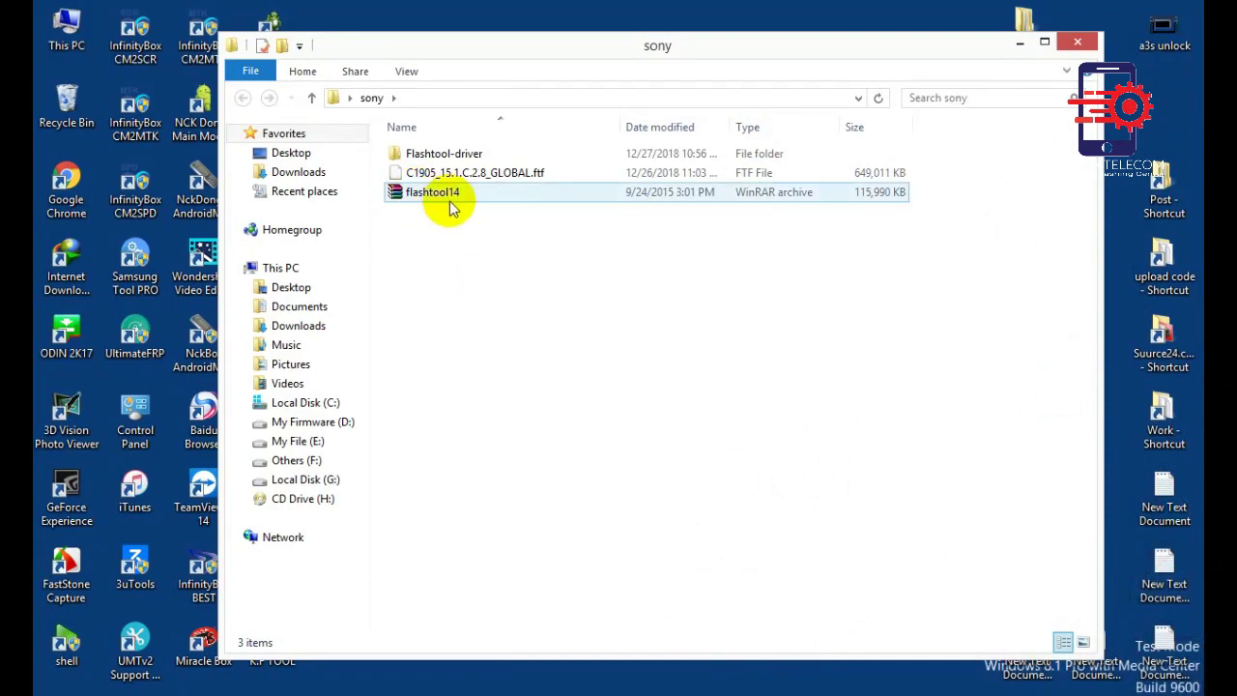
Step: Extract the flashtool14 archive in the sony folder and install Flashtool into C:\Flashtool from the extracted setup application
right_click(429, 195)
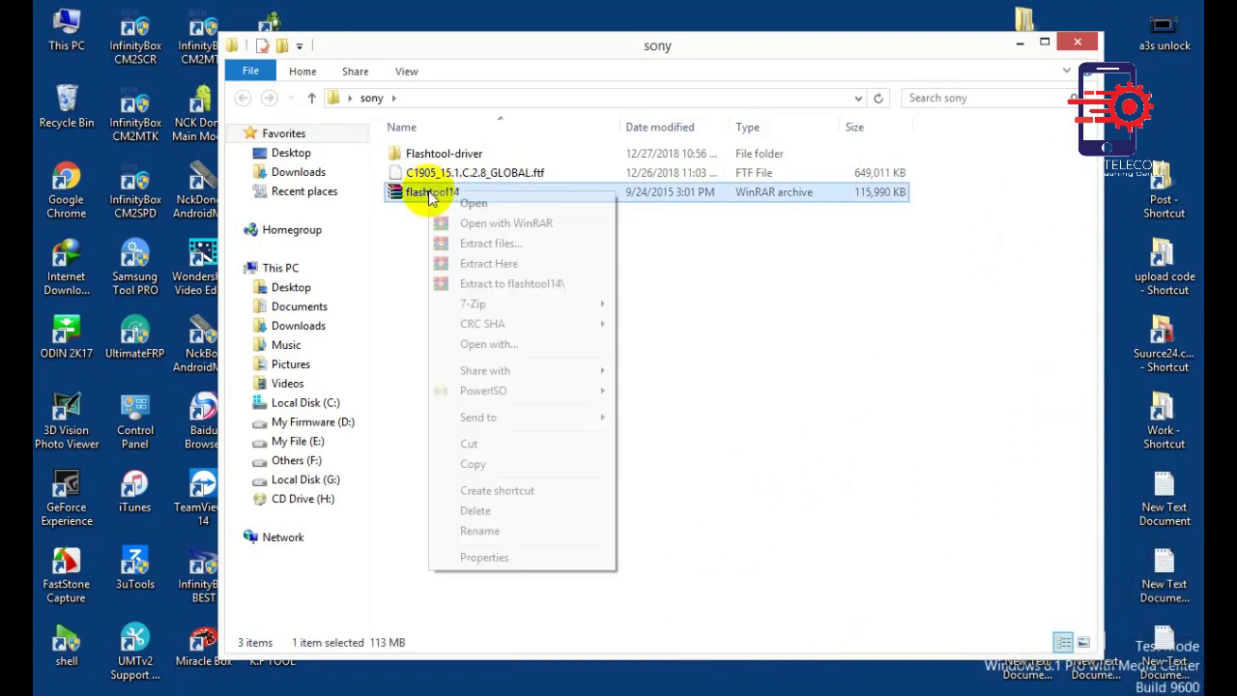
click(476, 264)
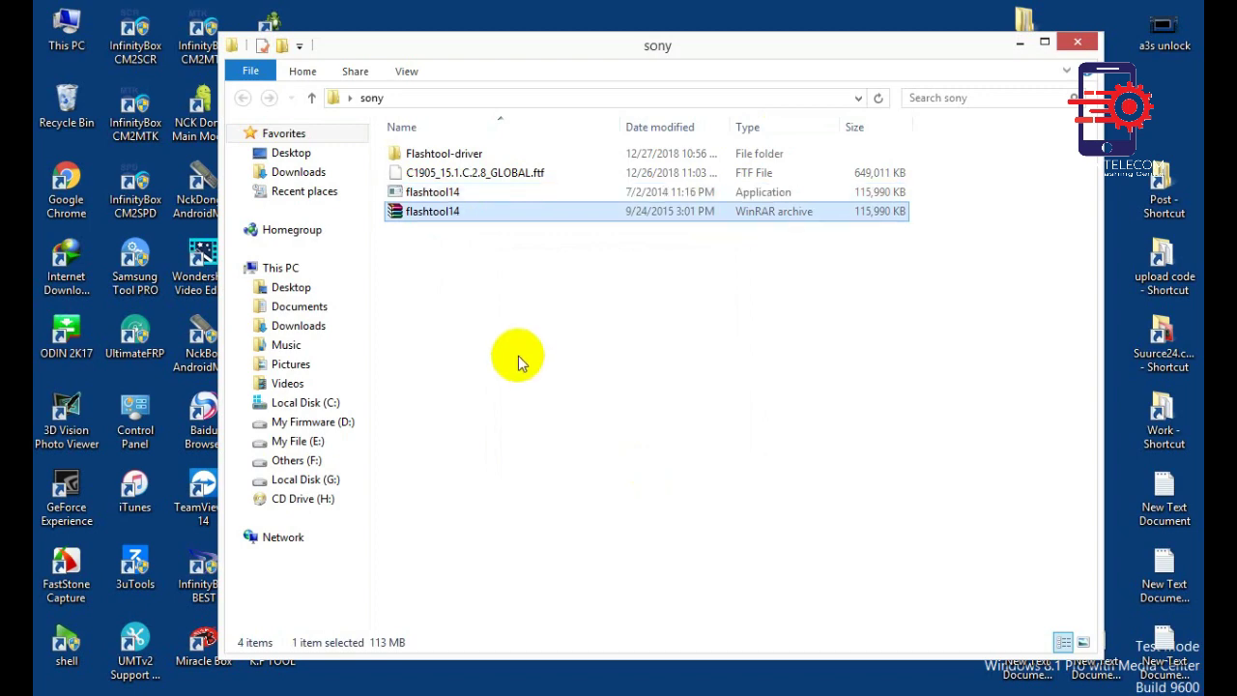
double_click(432, 196)
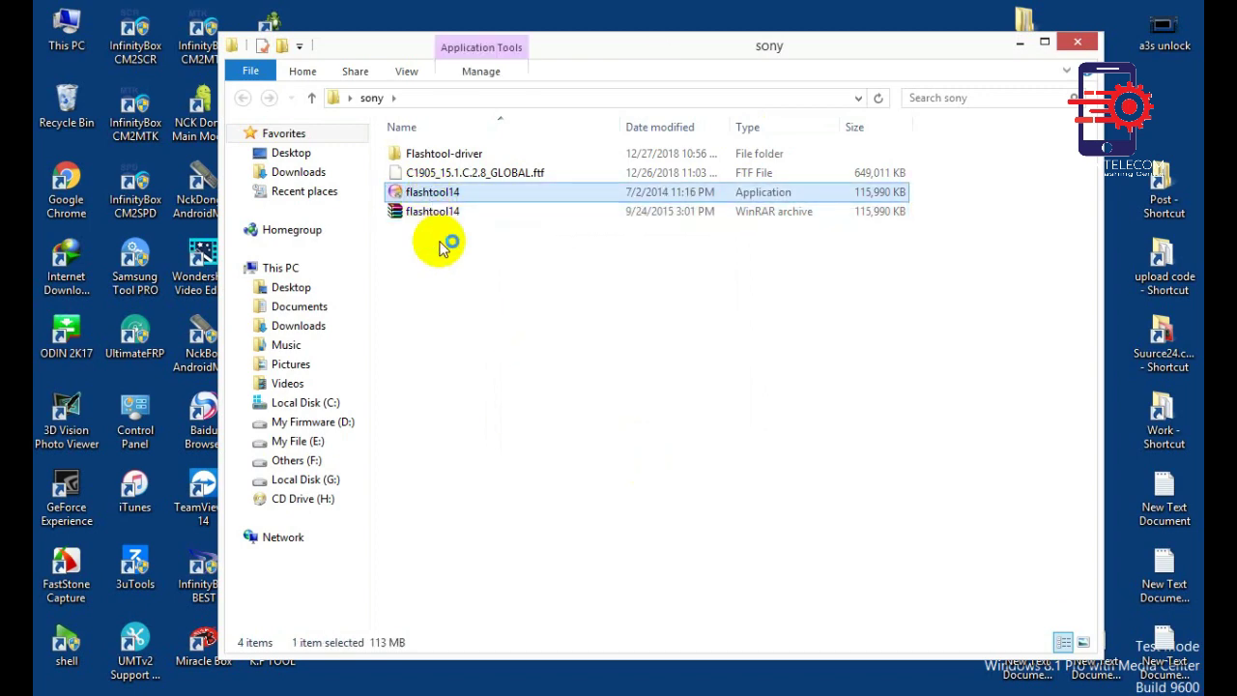
click(719, 504)
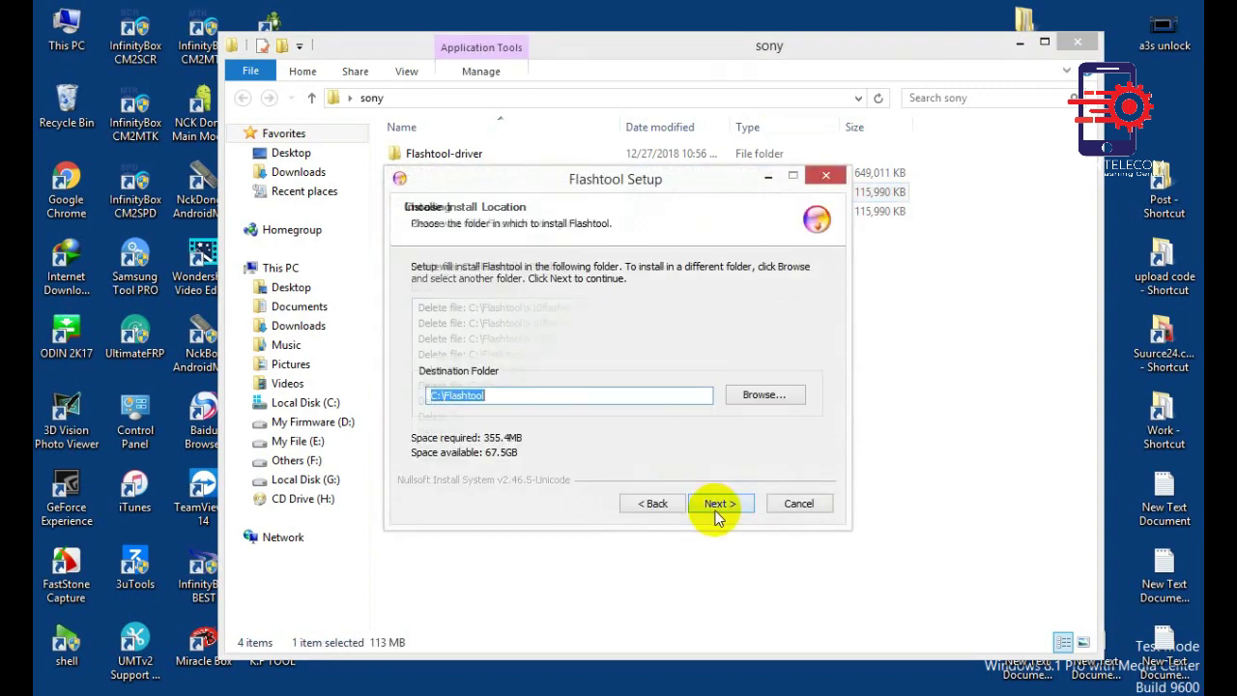
click(720, 505)
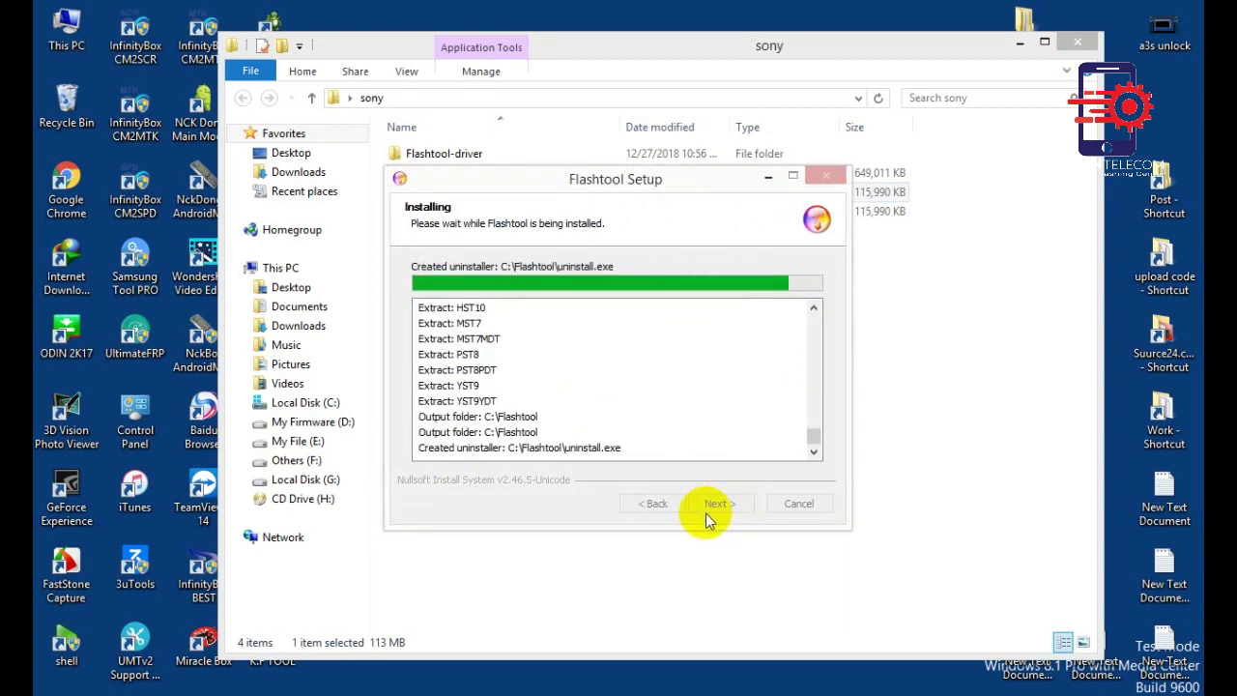
click(712, 514)
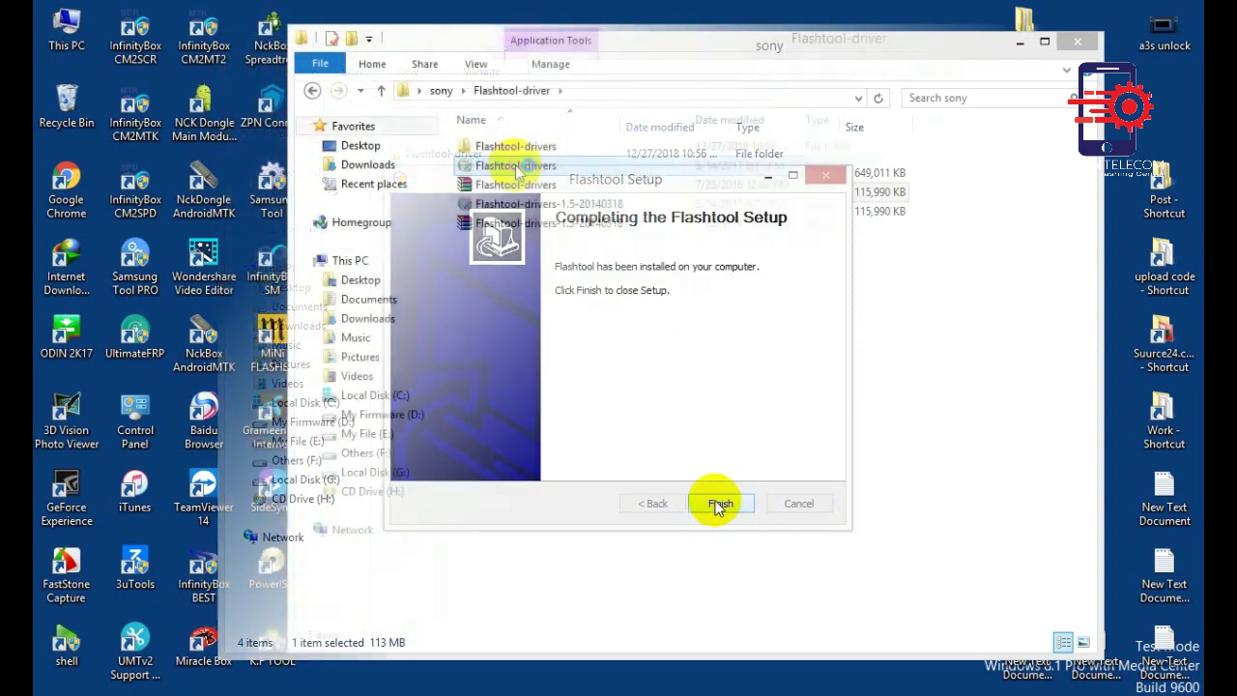
Step: Install Flashtool Drivers 1.0.2 with the Flashtool-drivers application from the Flashtool-driver folder
click(730, 504)
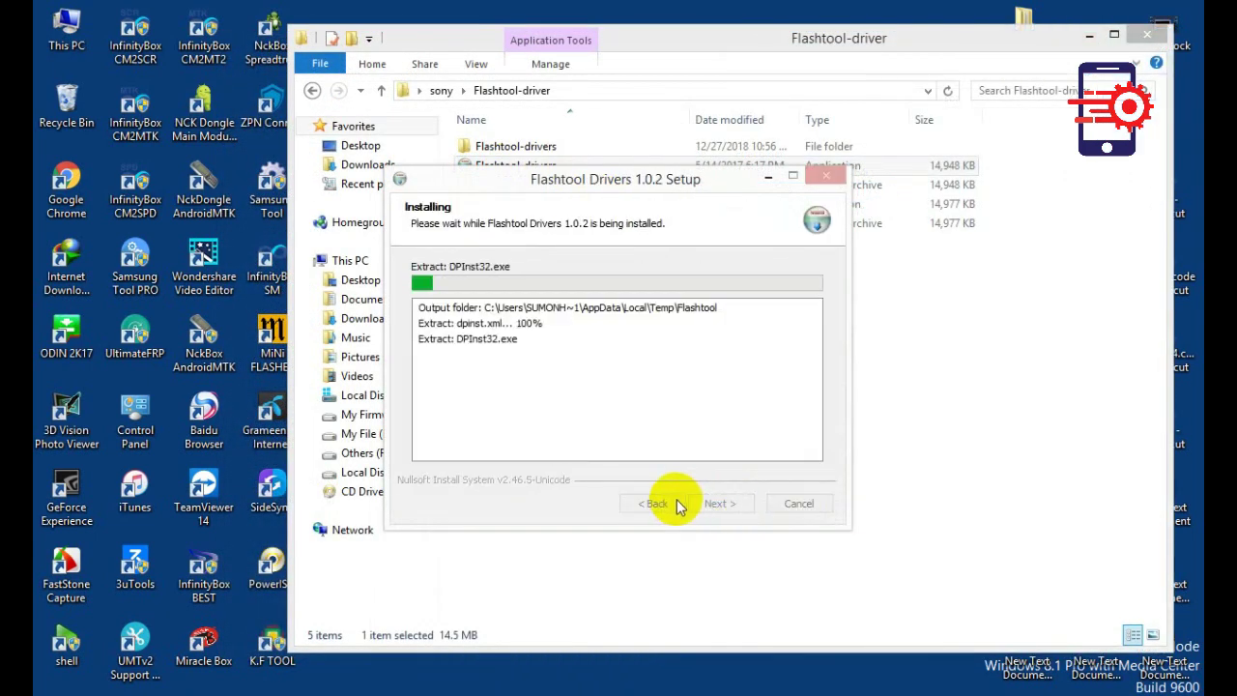
click(514, 477)
click(514, 478)
click(703, 502)
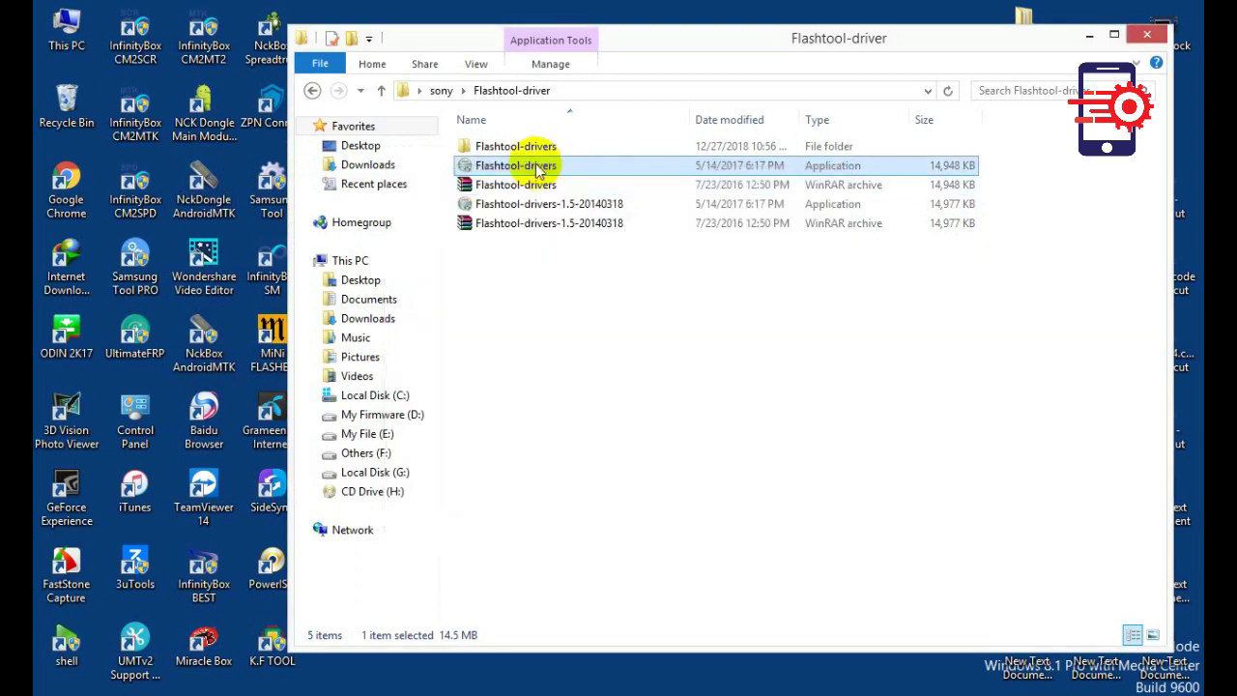
Step: Start the Flashtool-drivers-1.5-20140318 setup and advance to its component selection
double_click(512, 204)
click(721, 501)
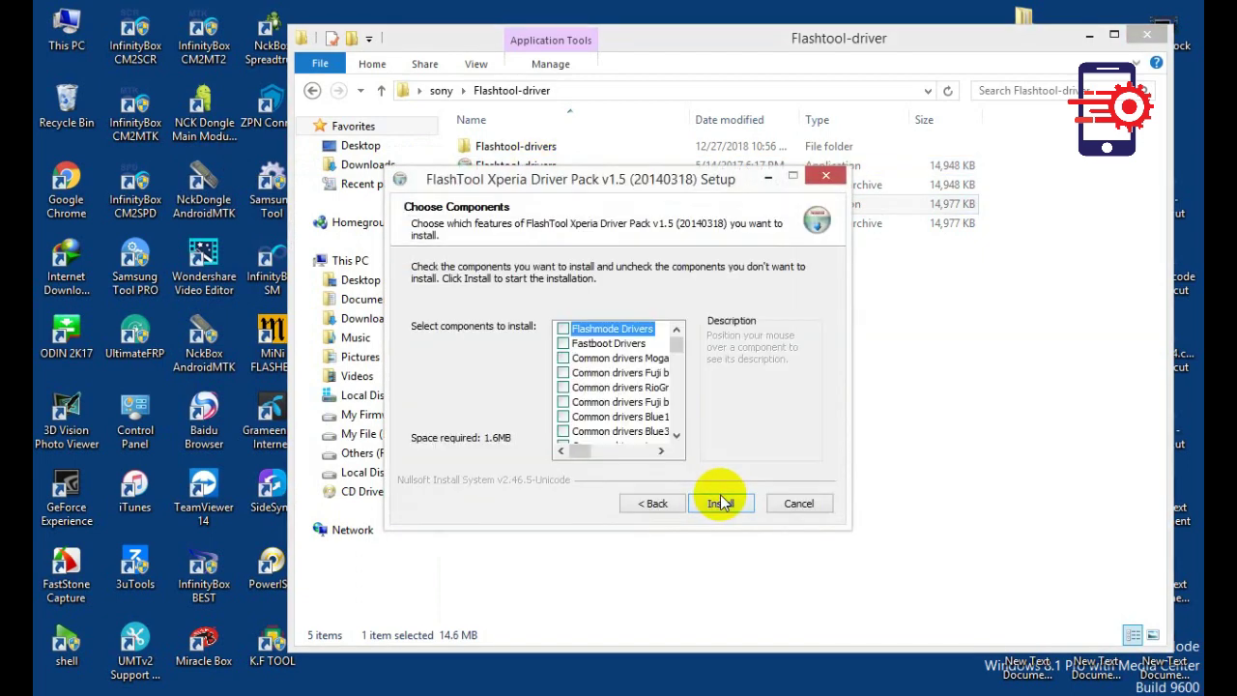
Step: Look through the list of installable driver components in the Xperia Driver Pack v1.5 setup
scroll(666, 425, down, 2)
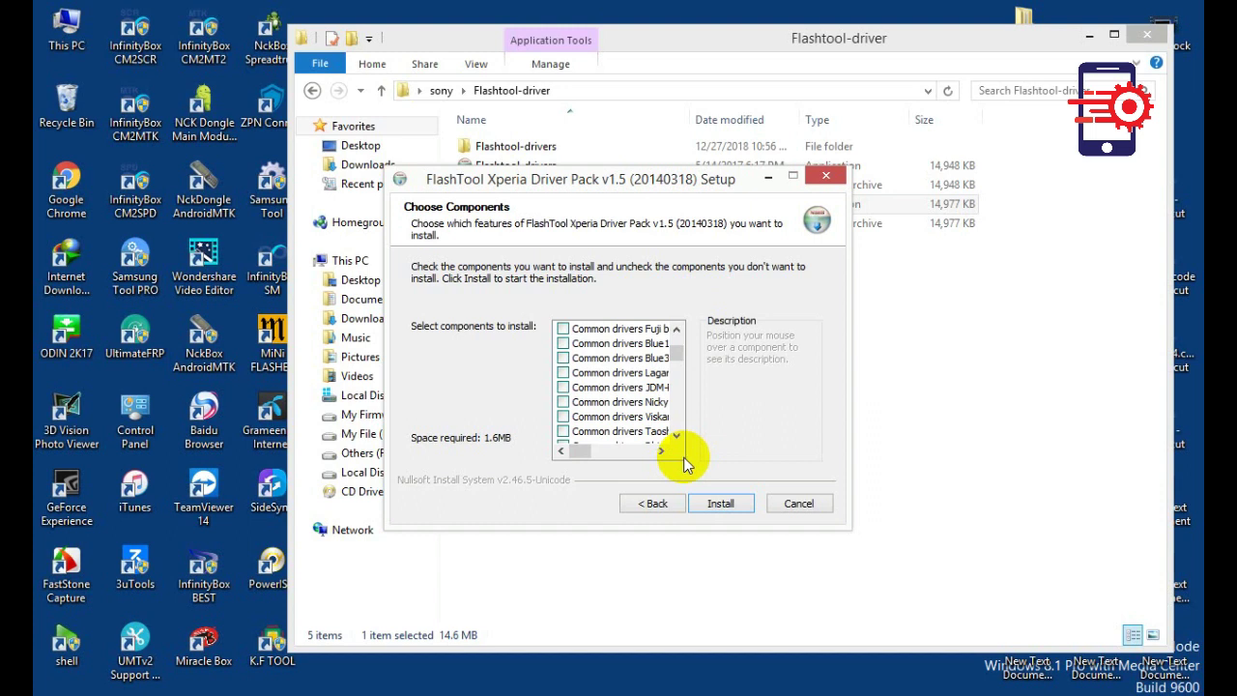
drag(576, 450, 587, 451)
scroll(663, 414, down, 5)
scroll(643, 424, down, 5)
scroll(642, 411, left, 2)
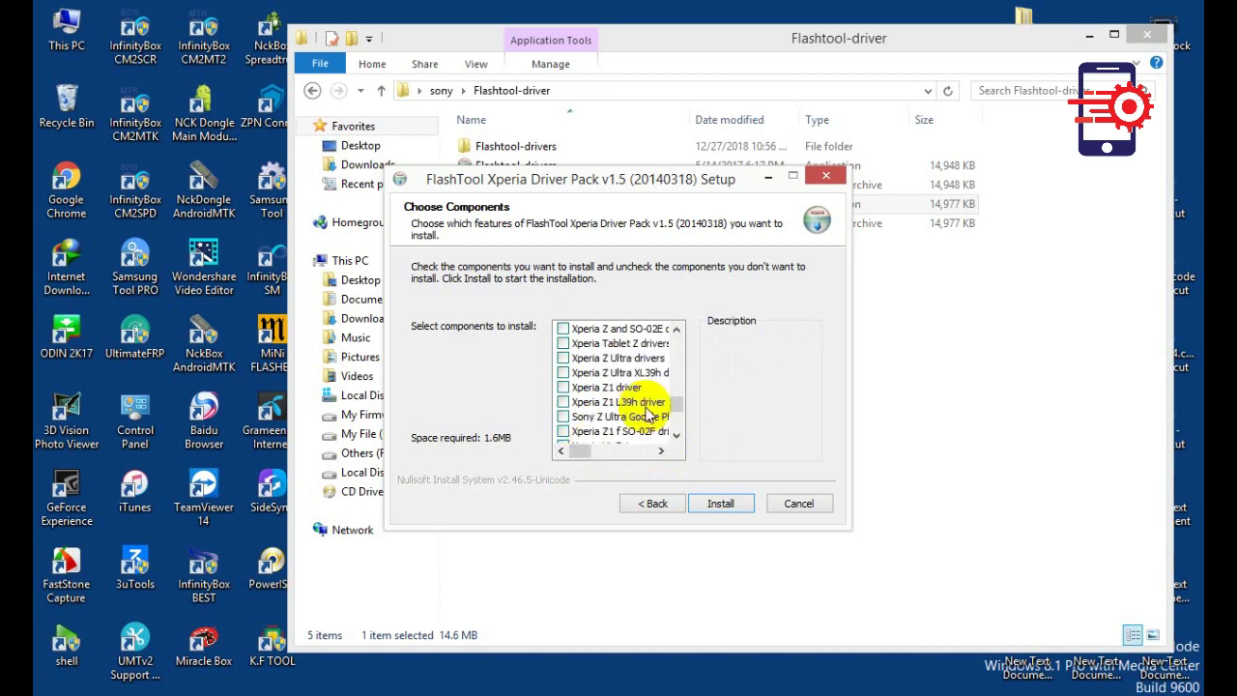
scroll(649, 416, up, 5)
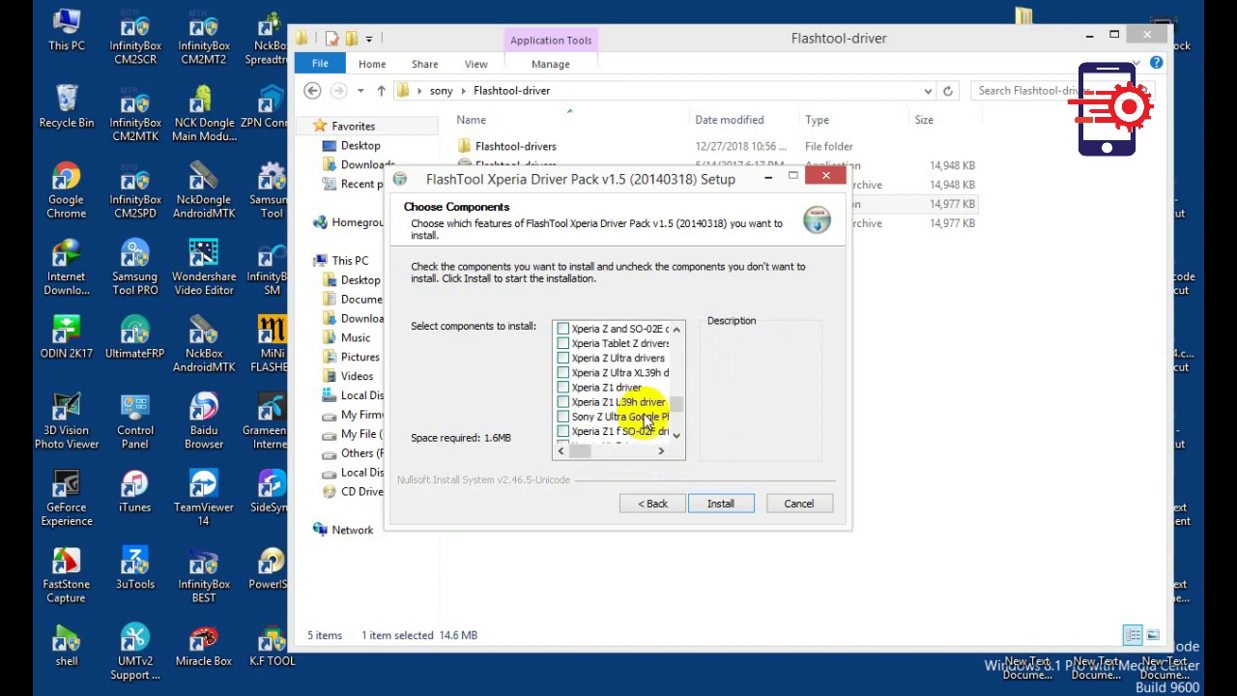
scroll(584, 445, up, 5)
scroll(587, 442, right, 2)
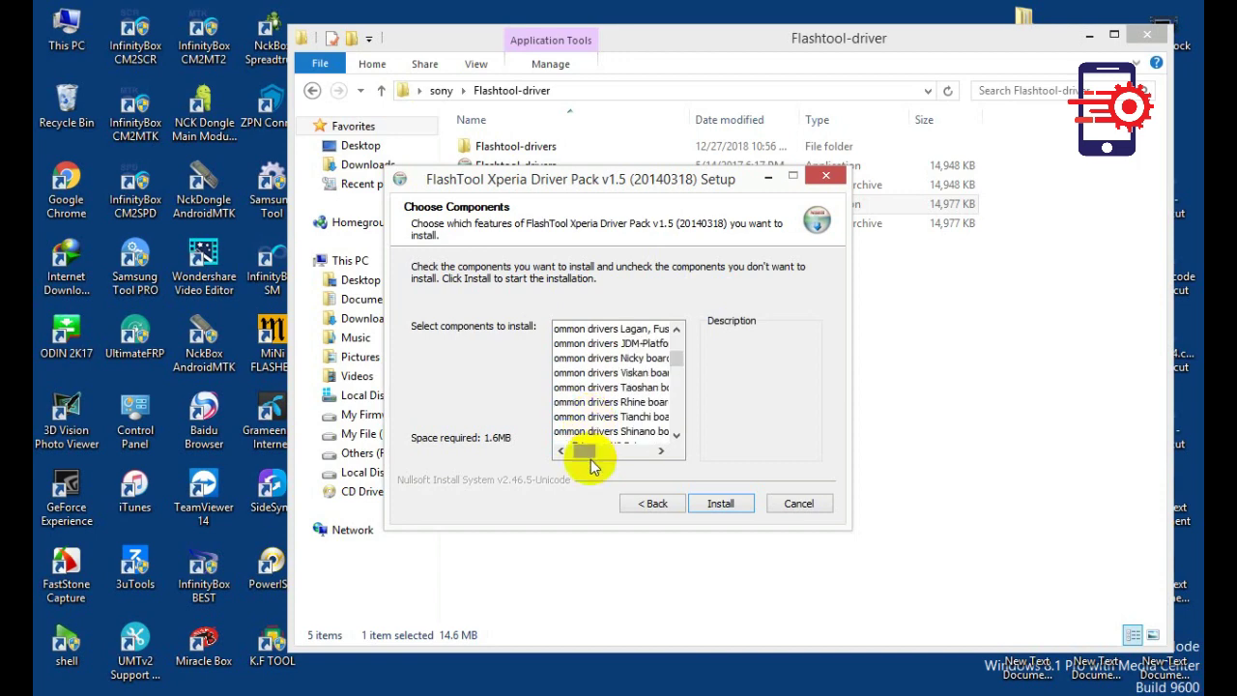
scroll(588, 450, left, 2)
scroll(594, 434, up, 5)
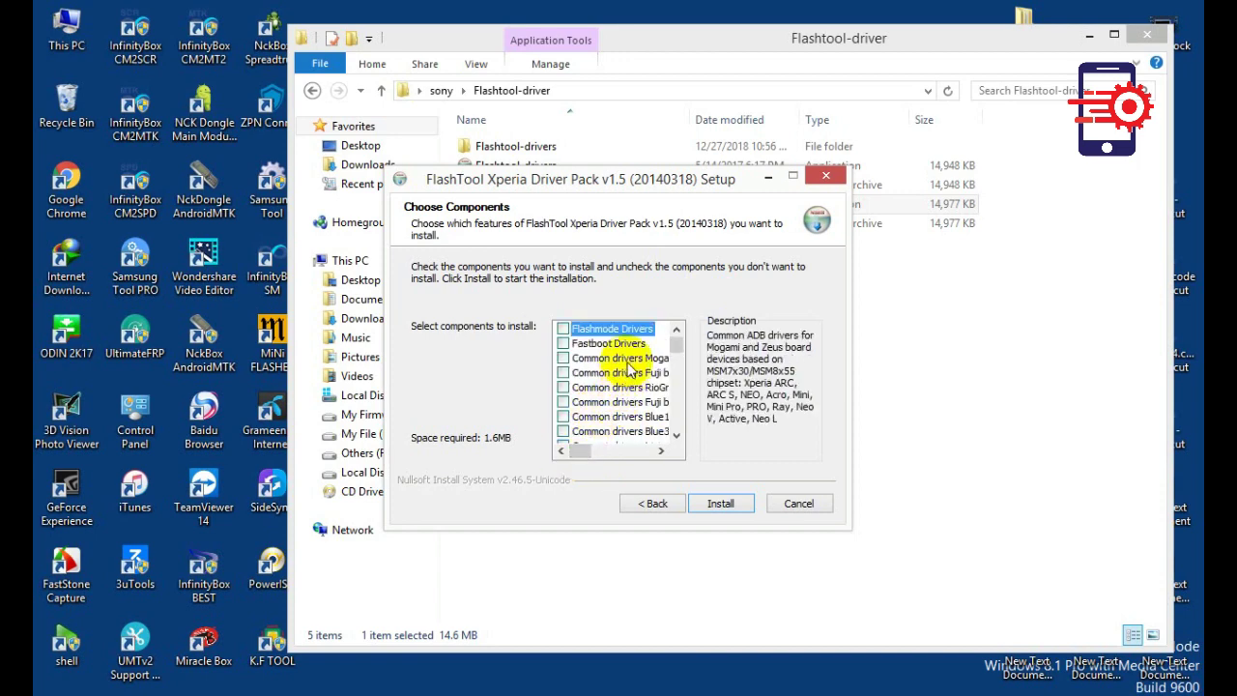
Step: Install the Xperia Driver Pack v1.5, allowing the unverified driver software, and finish both the driver wizard and the setup
click(720, 503)
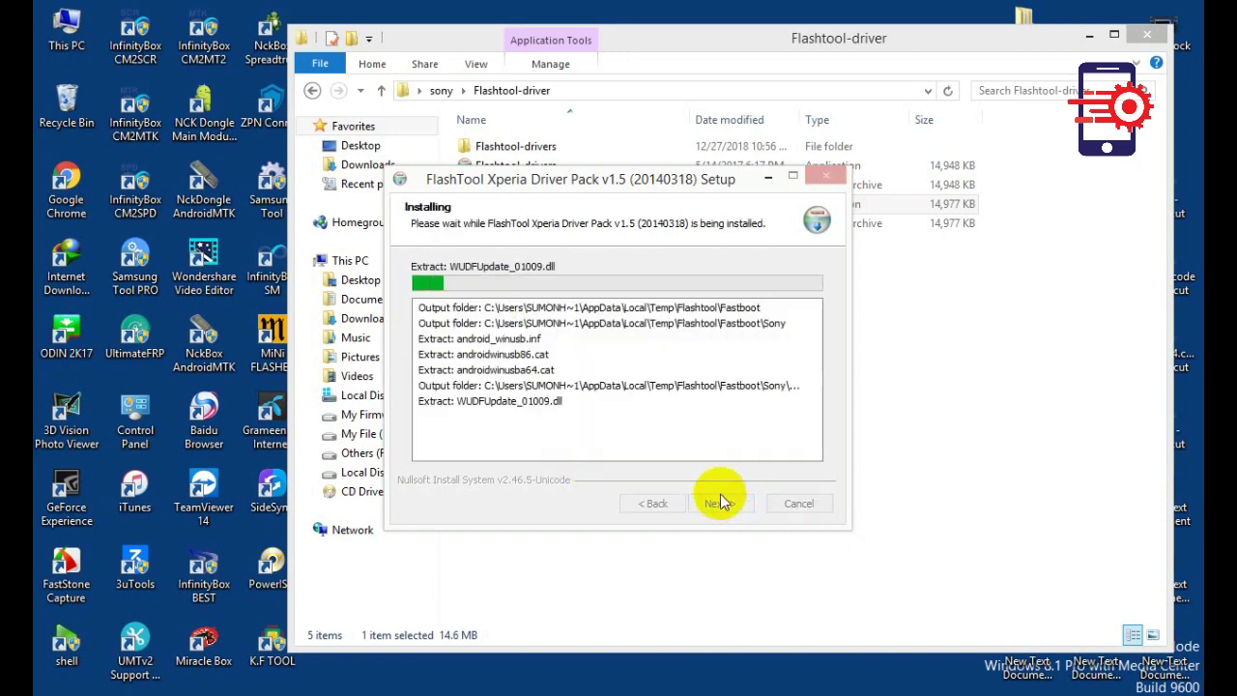
click(547, 502)
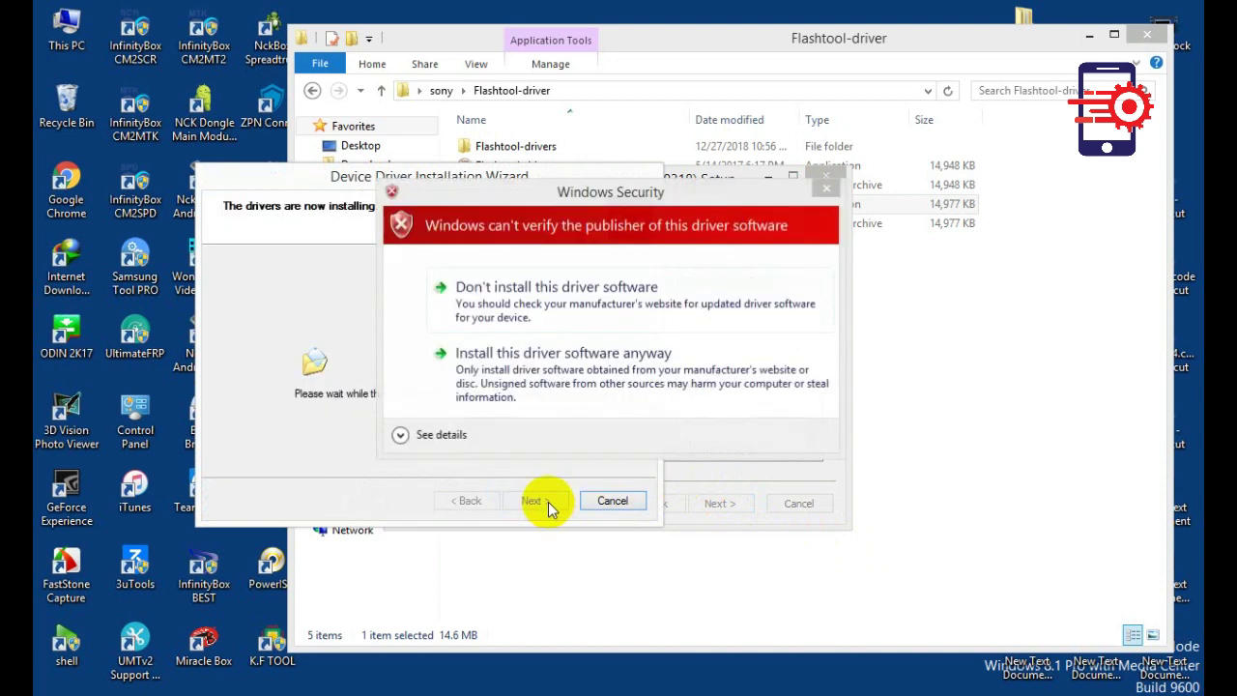
click(512, 380)
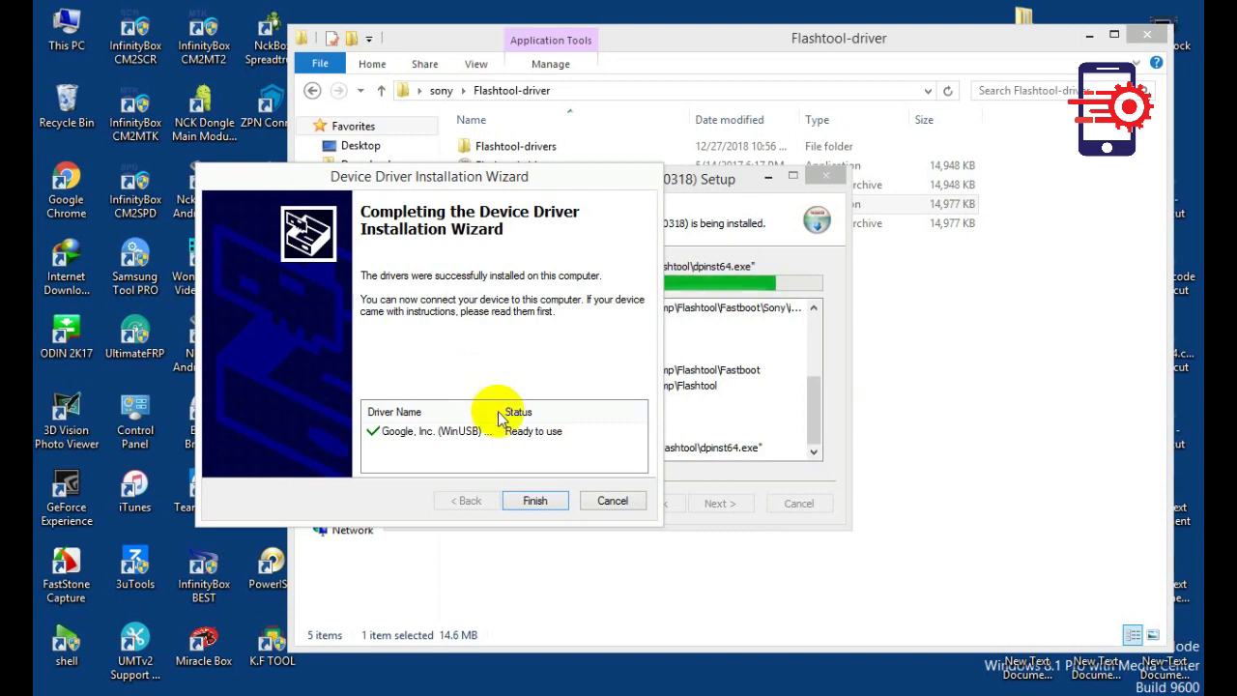
click(535, 500)
click(720, 502)
Step: Copy the firmware file C1905_15.1.C.2.8_GLOBAL.ftf from the sony folder
click(381, 90)
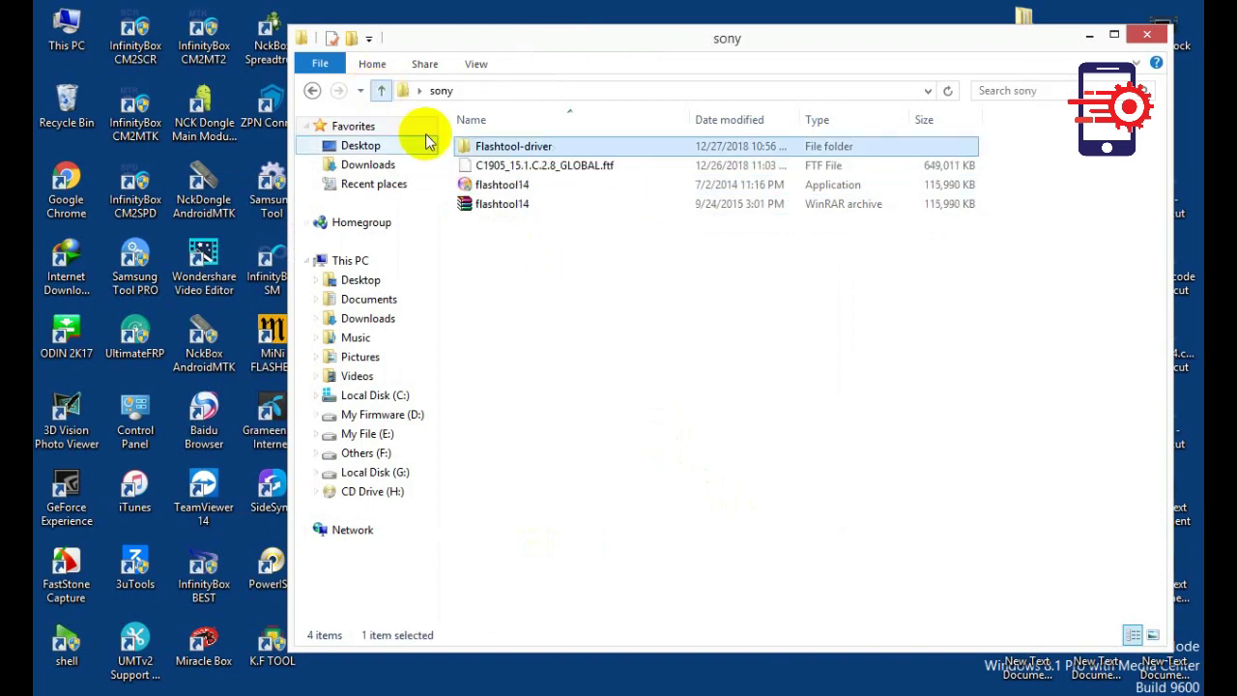
click(573, 274)
click(502, 169)
right_click(503, 169)
click(552, 417)
Step: Paste the copied firmware file into C:\Flashtool\firmwares using a second file window
double_click(66, 29)
drag(558, 62, 475, 55)
click(308, 412)
double_click(430, 180)
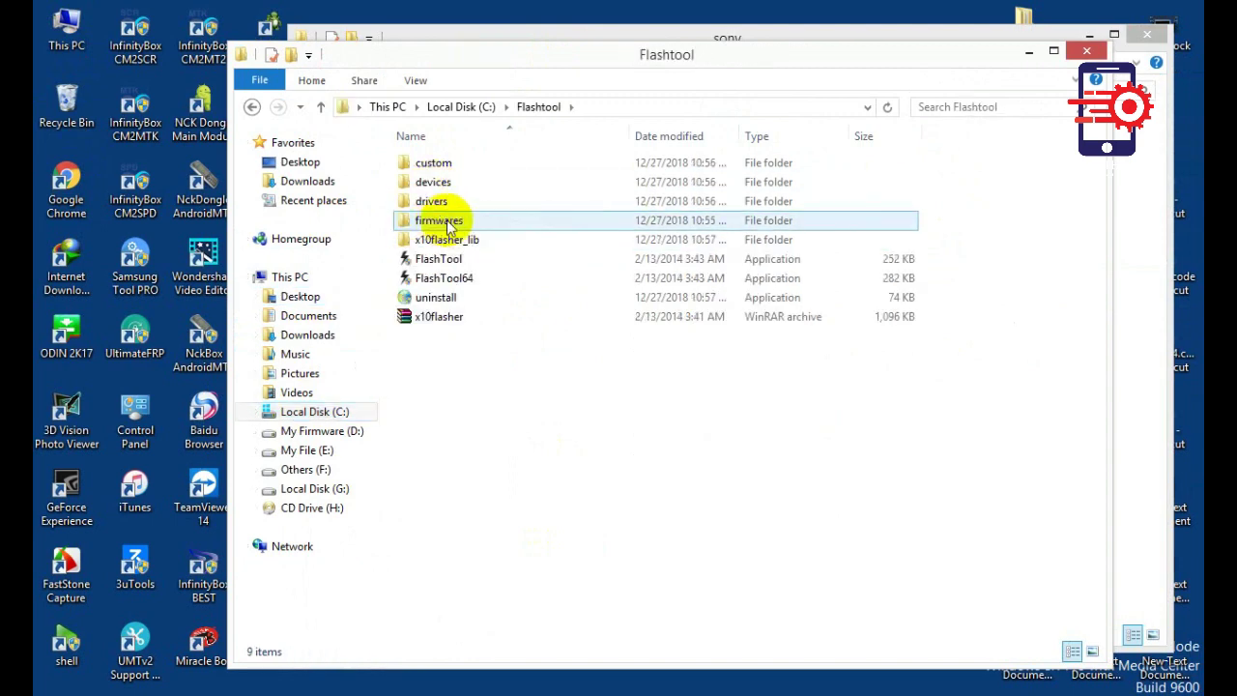
double_click(452, 220)
right_click(486, 212)
click(540, 334)
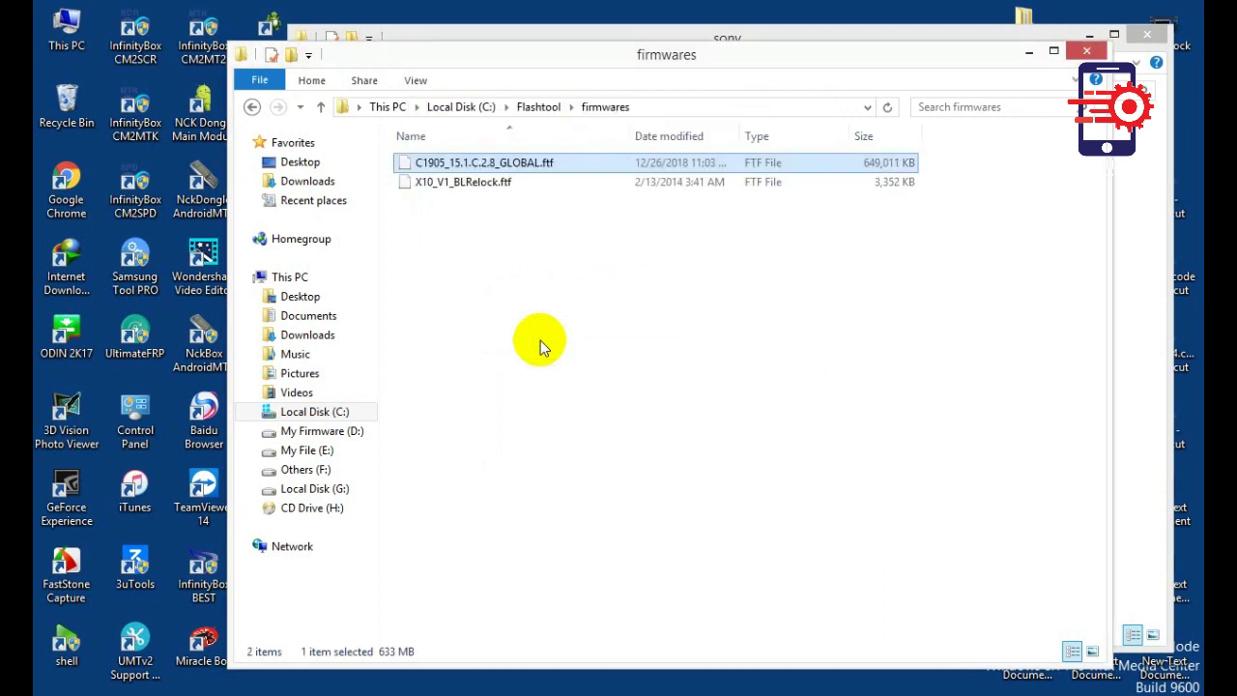
Step: Return to the C:\Flashtool folder and launch the FlashTool application
click(319, 106)
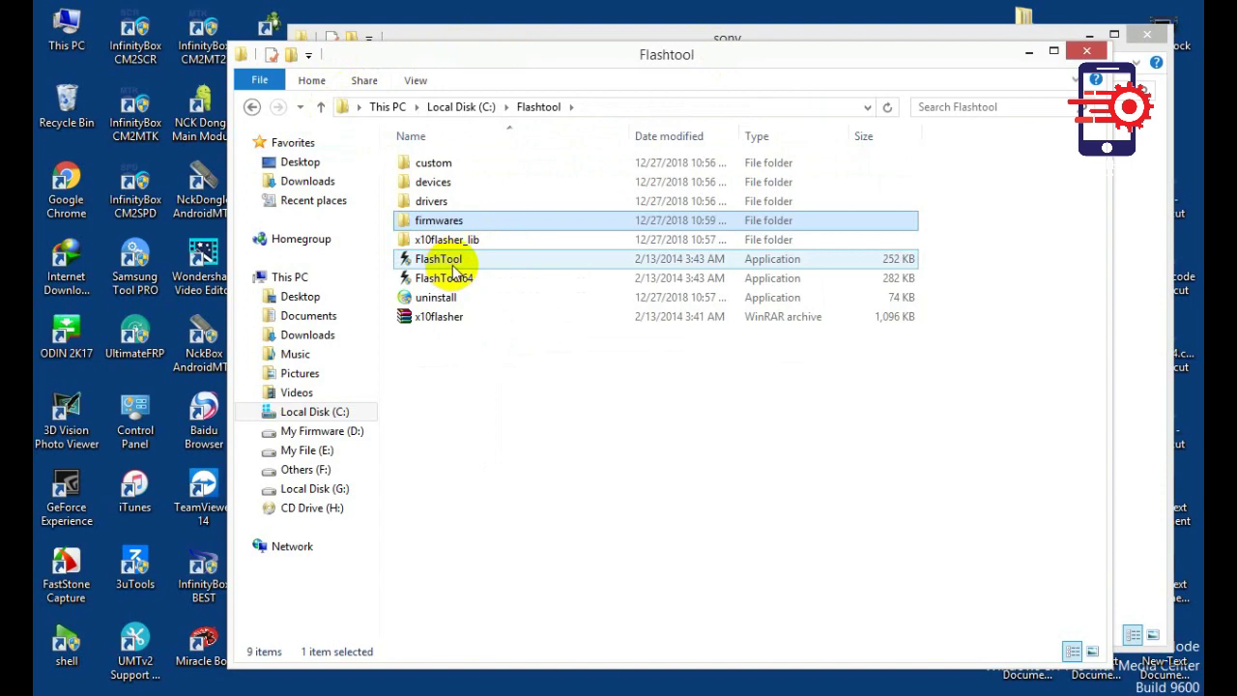
double_click(450, 263)
drag(228, 61, 382, 91)
click(319, 152)
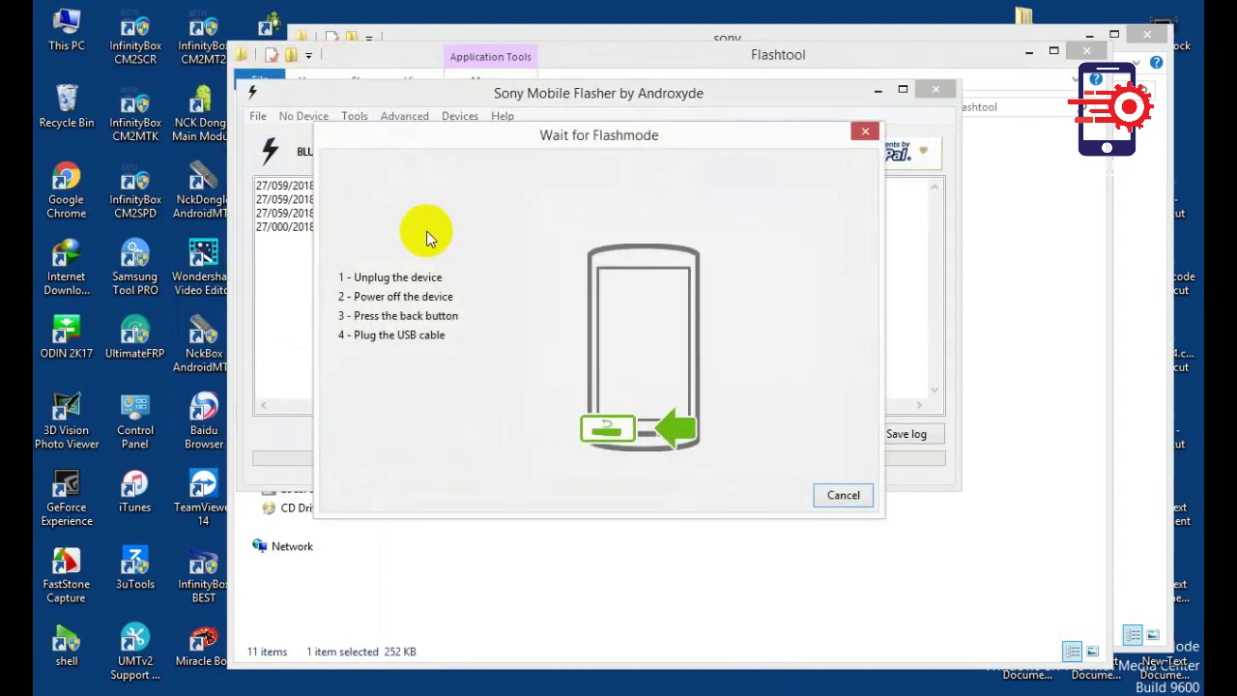
click(837, 495)
click(267, 150)
click(543, 307)
click(577, 344)
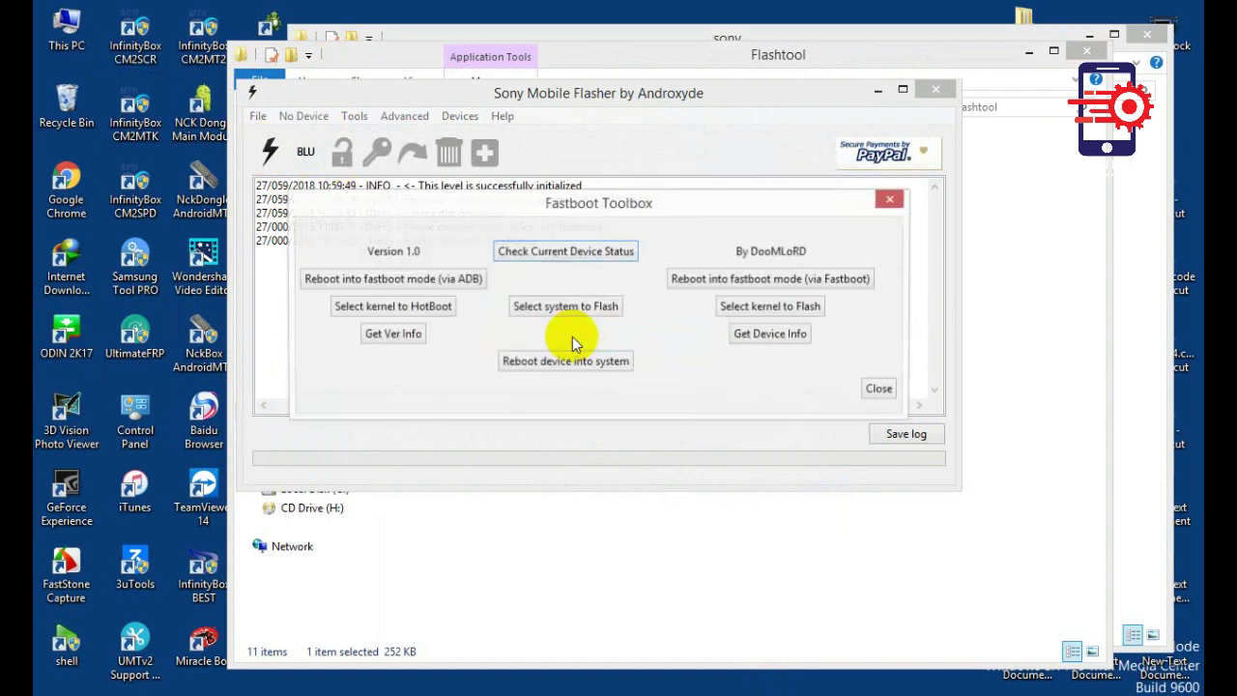
click(872, 387)
Step: Start flashing in Flashmode with the C1905 firmware, version 15.1.C.2.8, INDONESIA branding
click(268, 152)
click(541, 286)
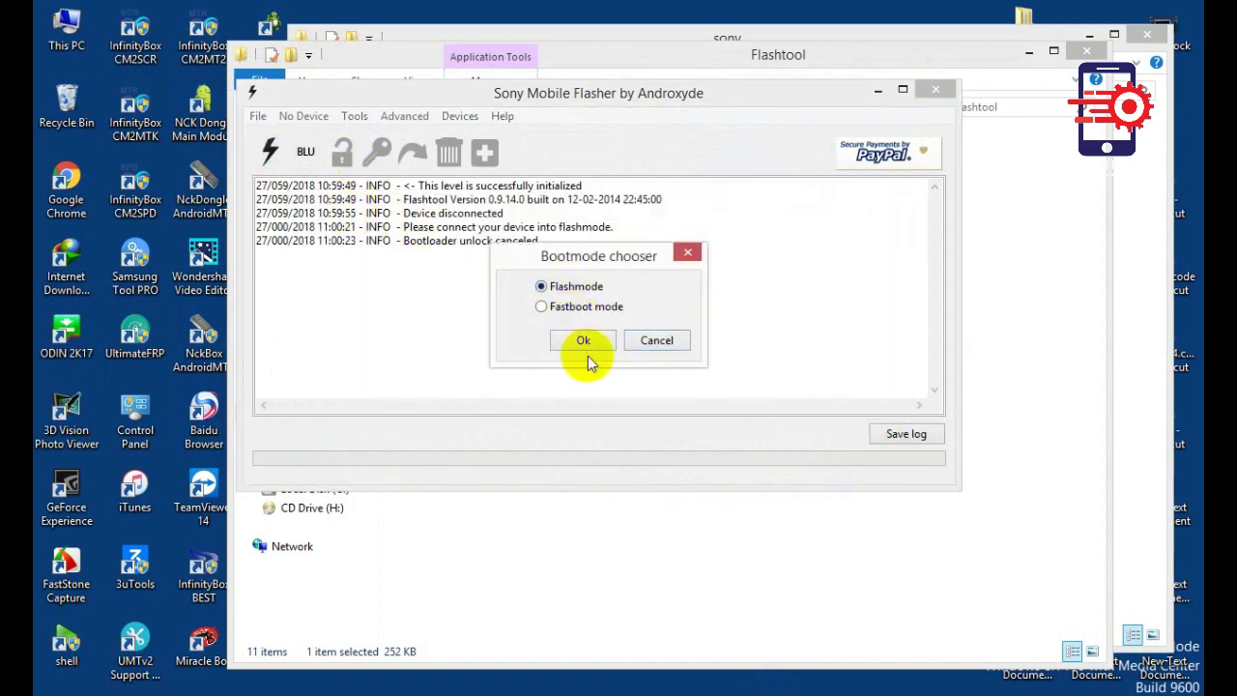
click(583, 342)
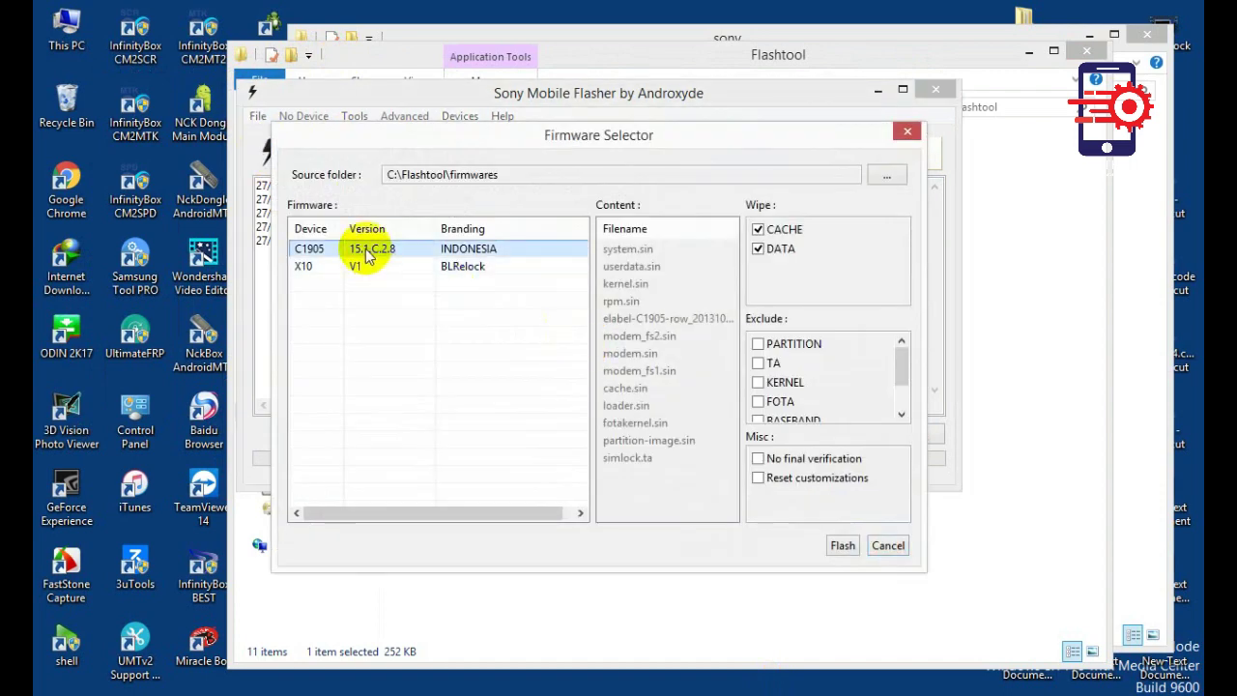
double_click(367, 254)
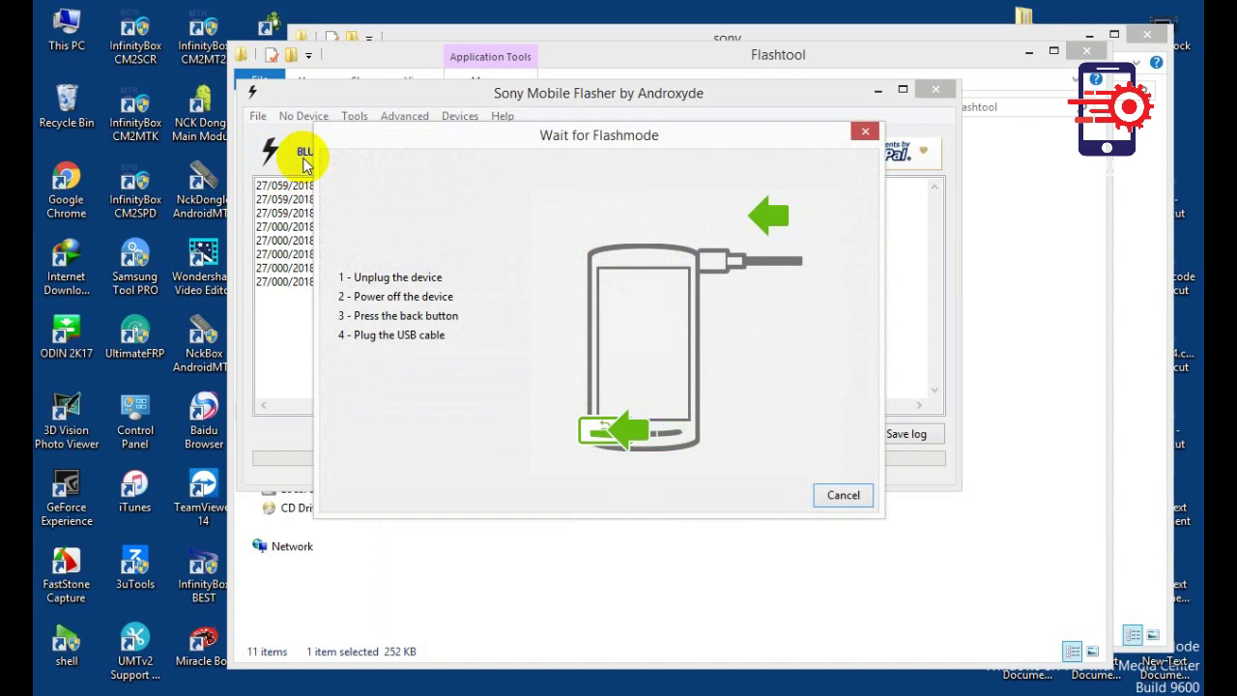
drag(436, 138, 601, 46)
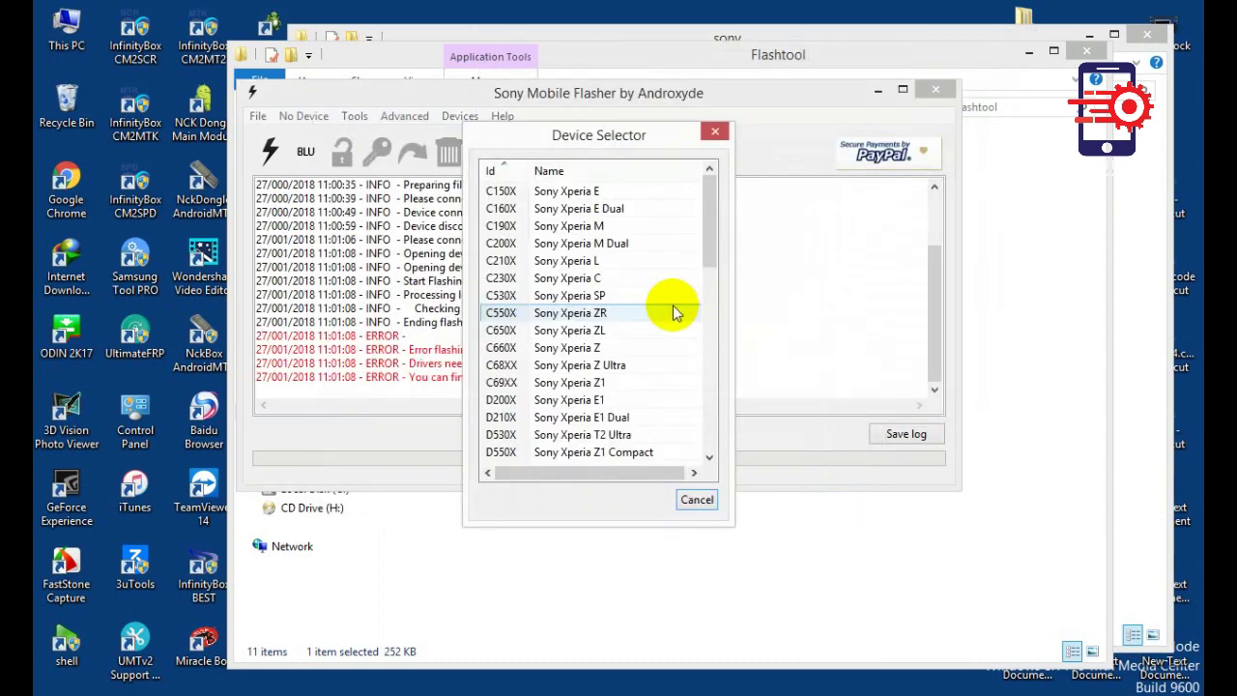
Step: Look through the Device Selector list of Sony and SonyEricsson models for the phone's matching device ID
drag(711, 220, 735, 259)
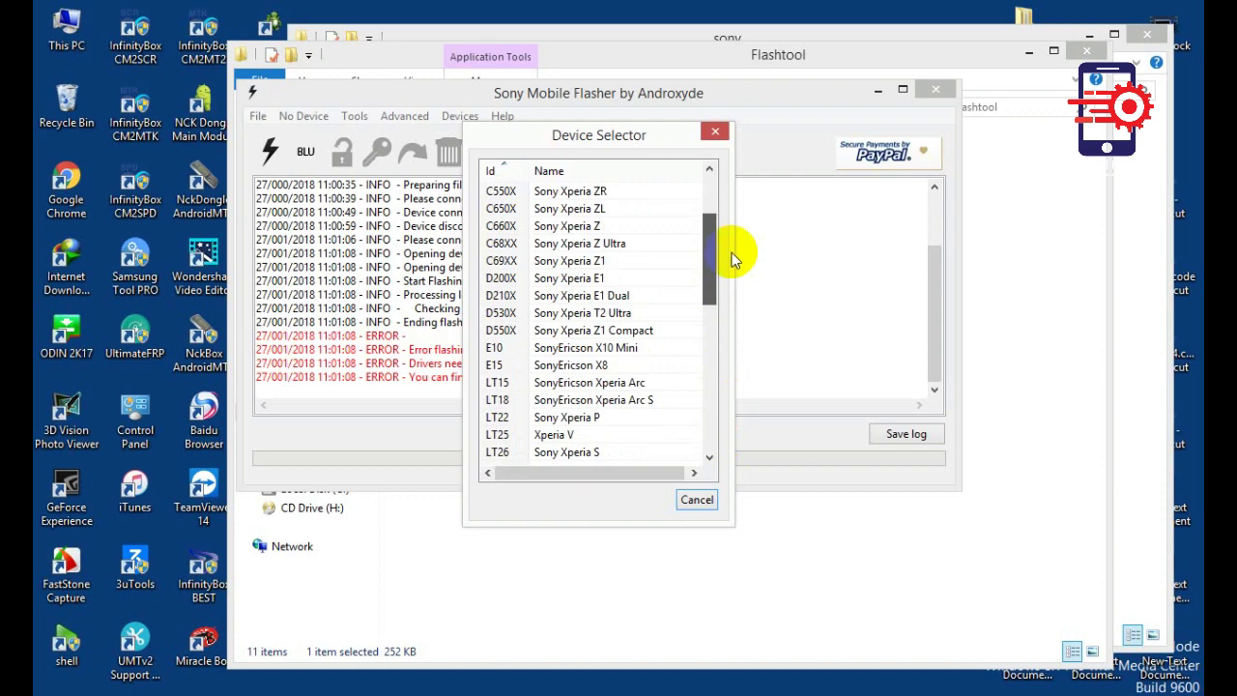
click(1057, 199)
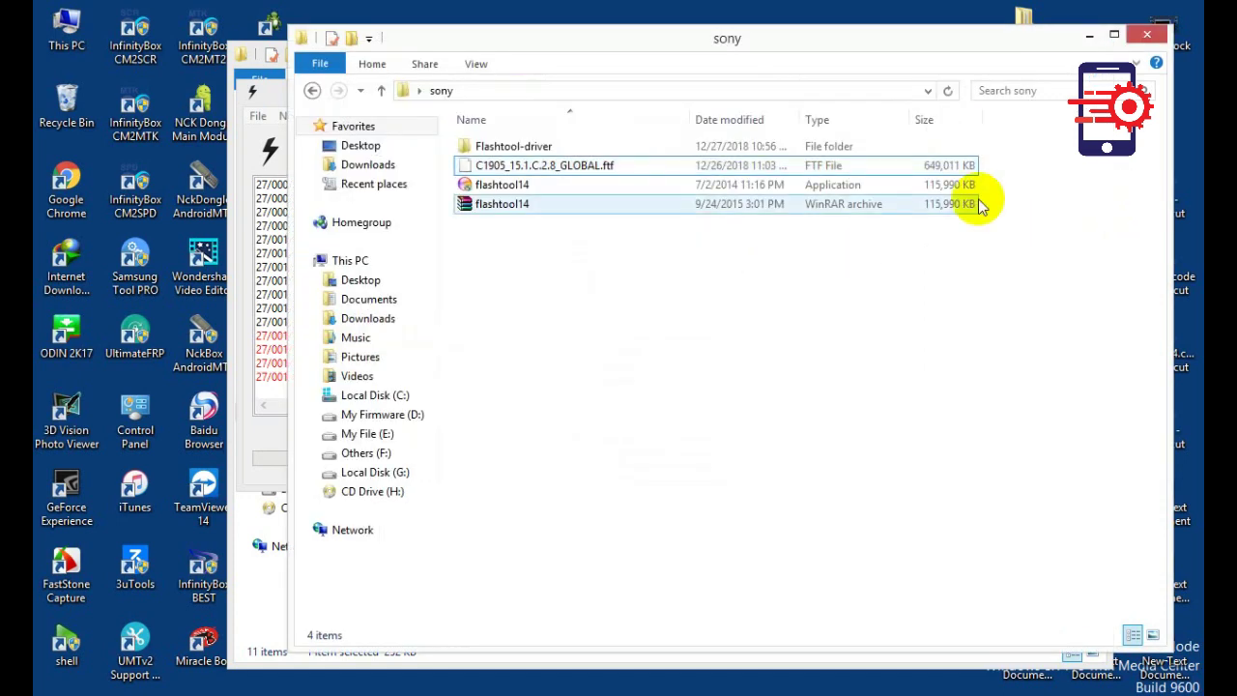
click(272, 128)
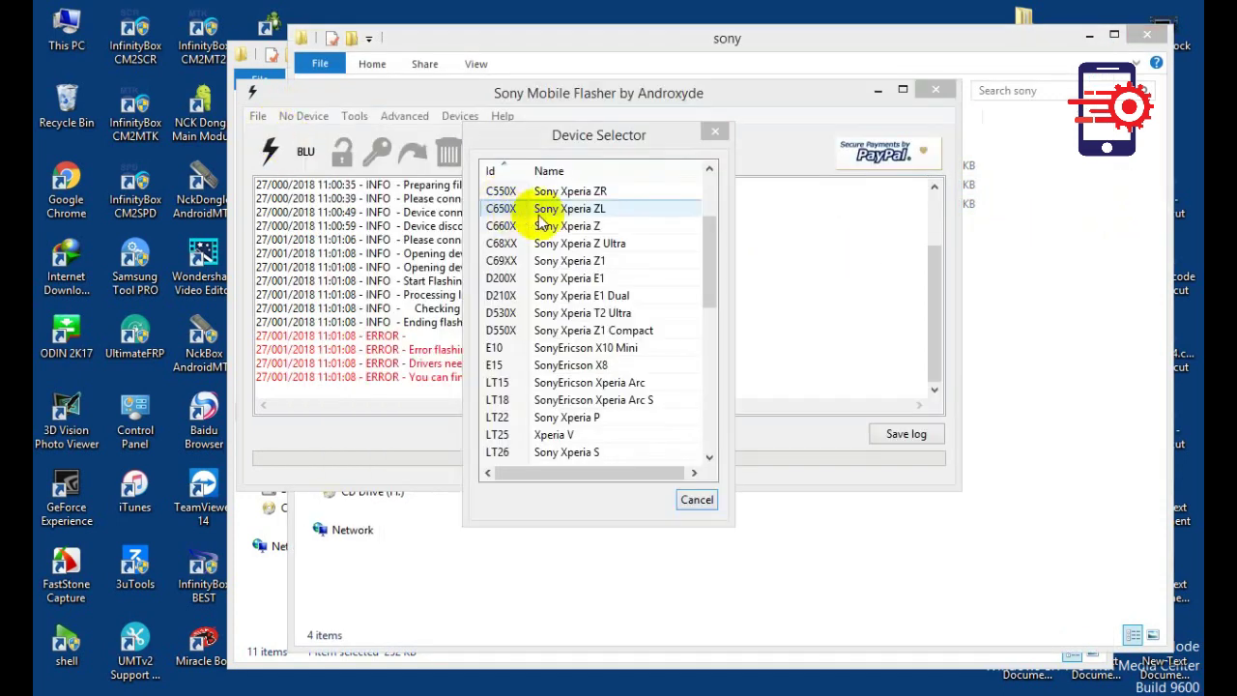
drag(711, 248, 712, 193)
mouse_move(530, 171)
mouse_down()
mouse_move(585, 172)
mouse_move(547, 172)
mouse_up()
scroll(510, 257, down, 10)
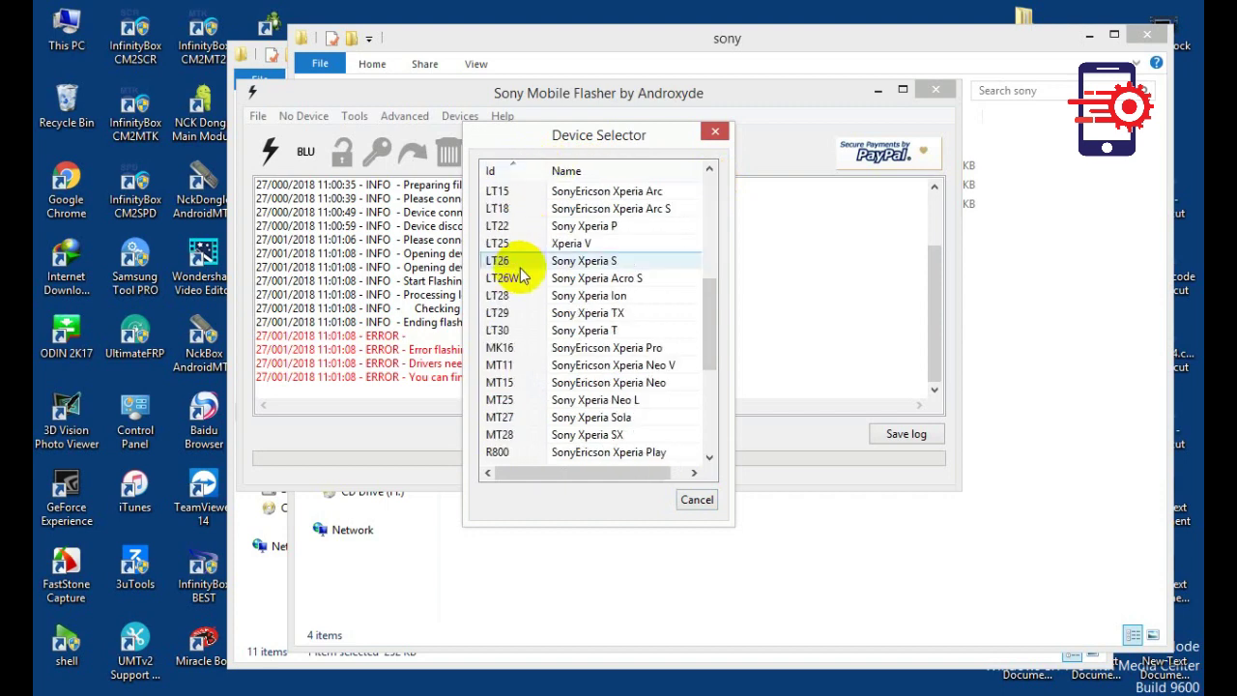
scroll(576, 271, down, 1)
scroll(571, 276, up, 10)
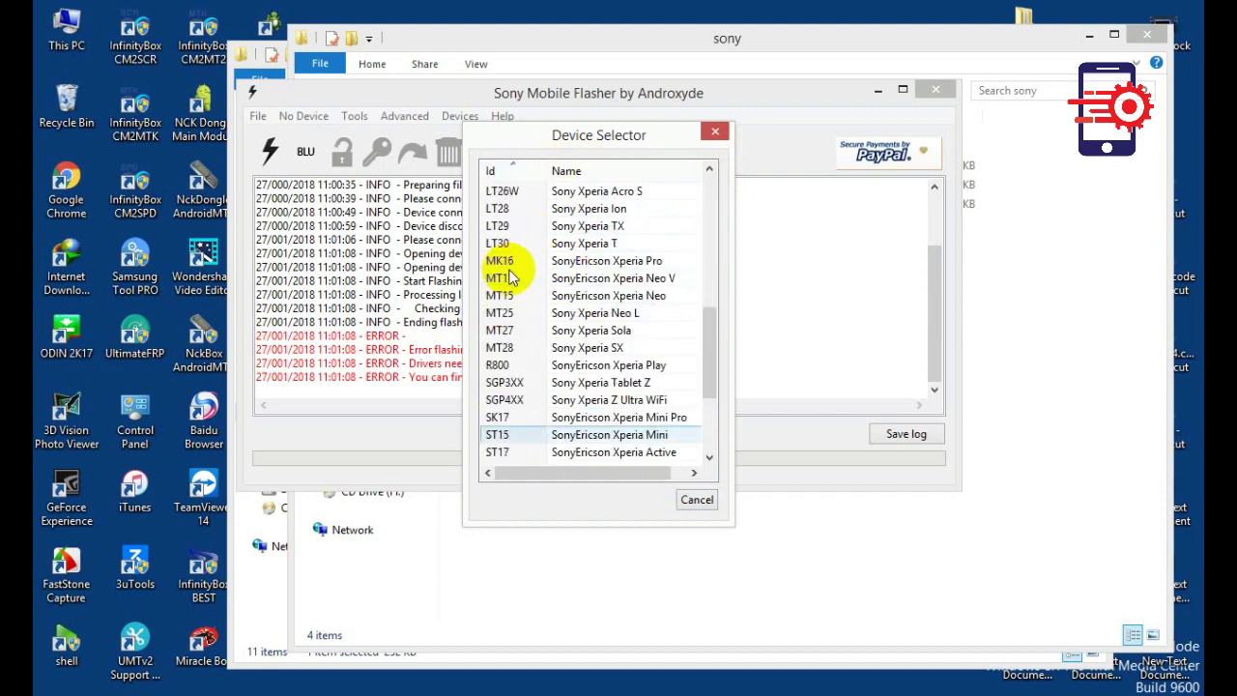
scroll(509, 278, up, 1)
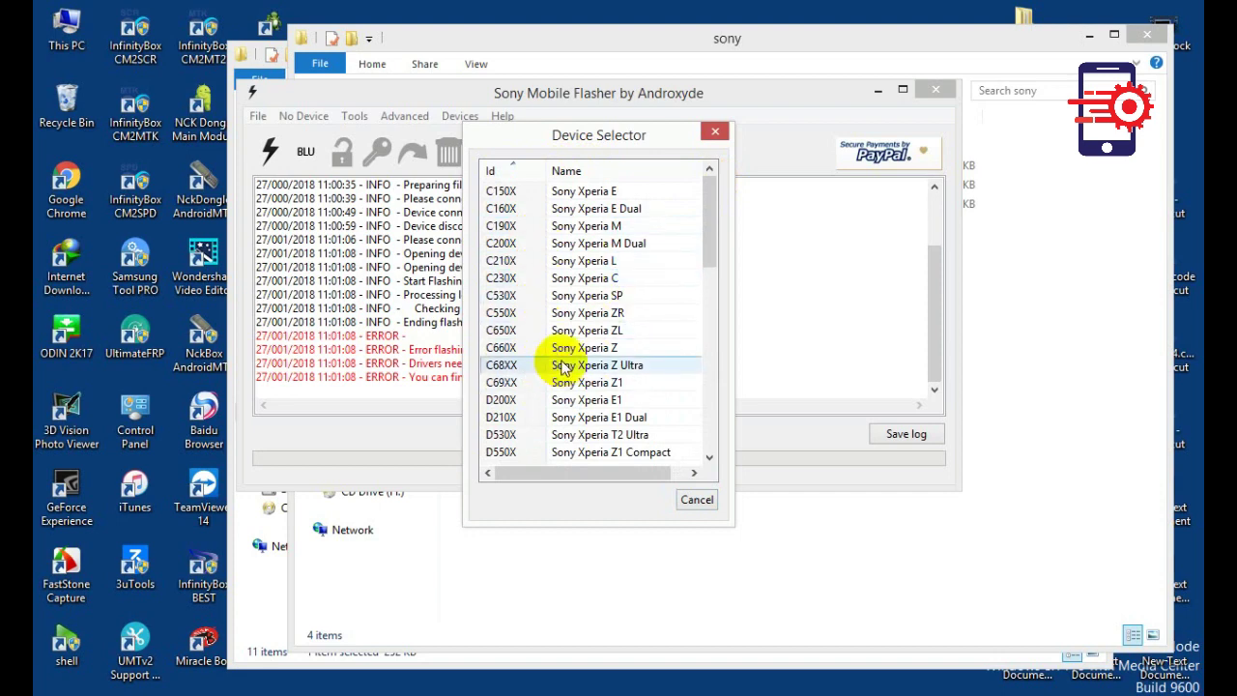
scroll(558, 324, down, 7)
scroll(555, 331, down, 2)
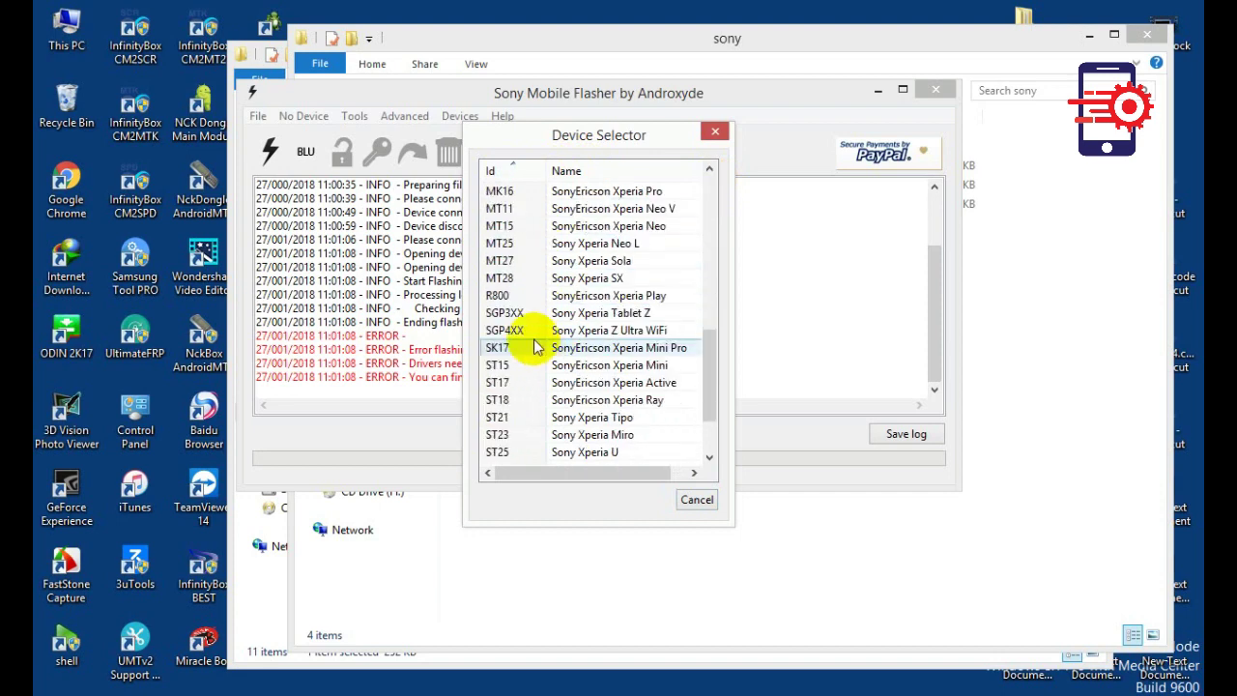
scroll(536, 348, down, 2)
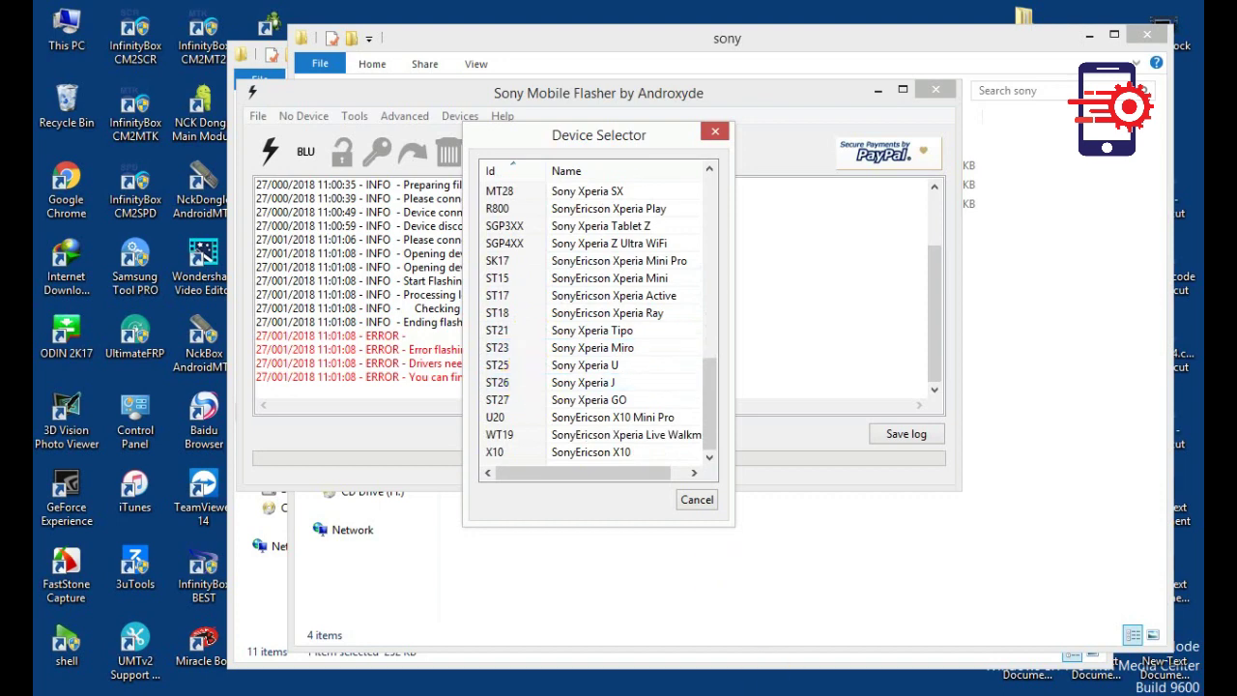
Step: Choose the C190X entry as the phone's device in the Device Selector and read the driver message in the log
scroll(507, 226, up, 10)
double_click(507, 226)
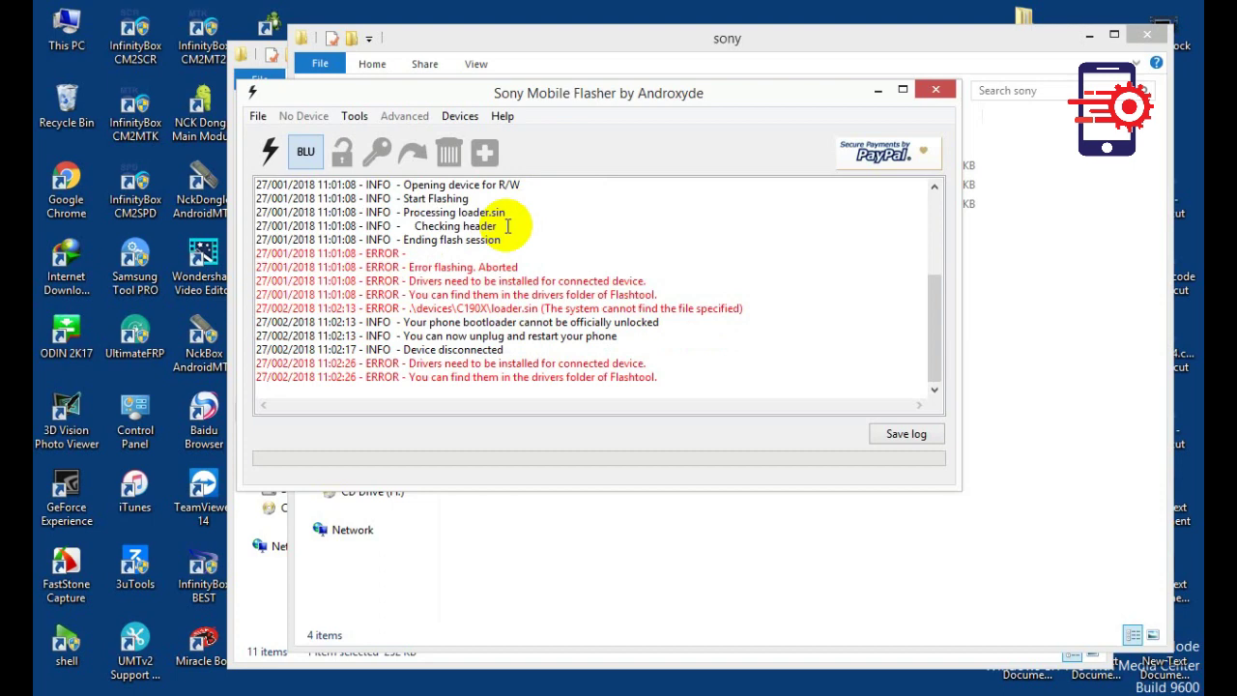
drag(407, 363, 645, 364)
Step: Open the sony\Flashtool-driver\Flashtool-drivers folder and launch the Flashtool-drivers installer
click(1013, 307)
double_click(488, 145)
double_click(487, 146)
click(499, 149)
double_click(498, 149)
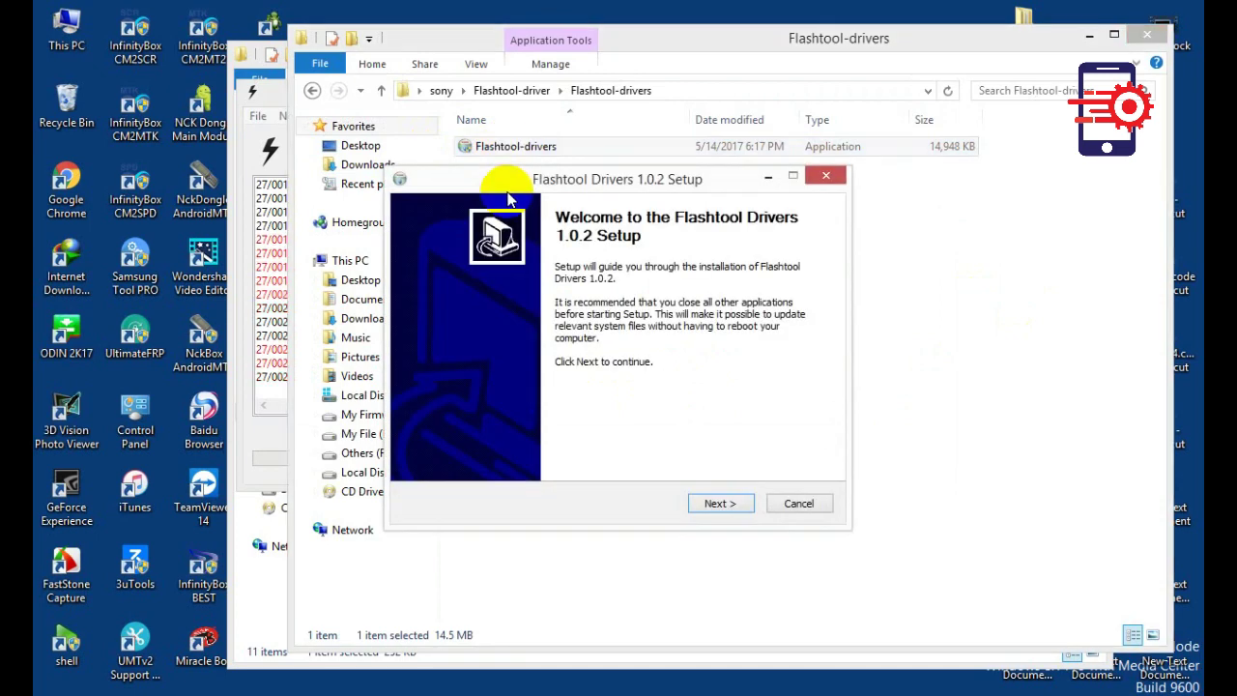
Step: Add the flashmode (GordonGate) and Fastboot drivers from the end of the component list and start installing Flashtool Drivers 1.0.2
click(715, 504)
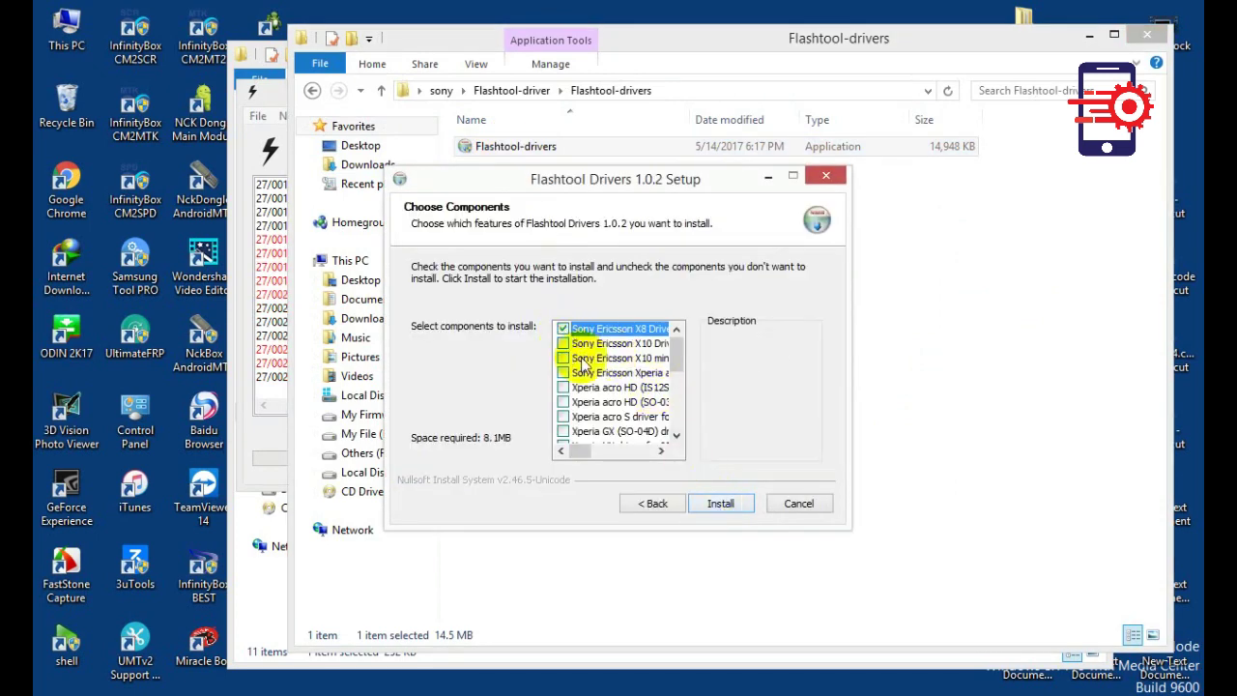
drag(676, 359, 692, 430)
click(611, 417)
click(609, 431)
click(721, 503)
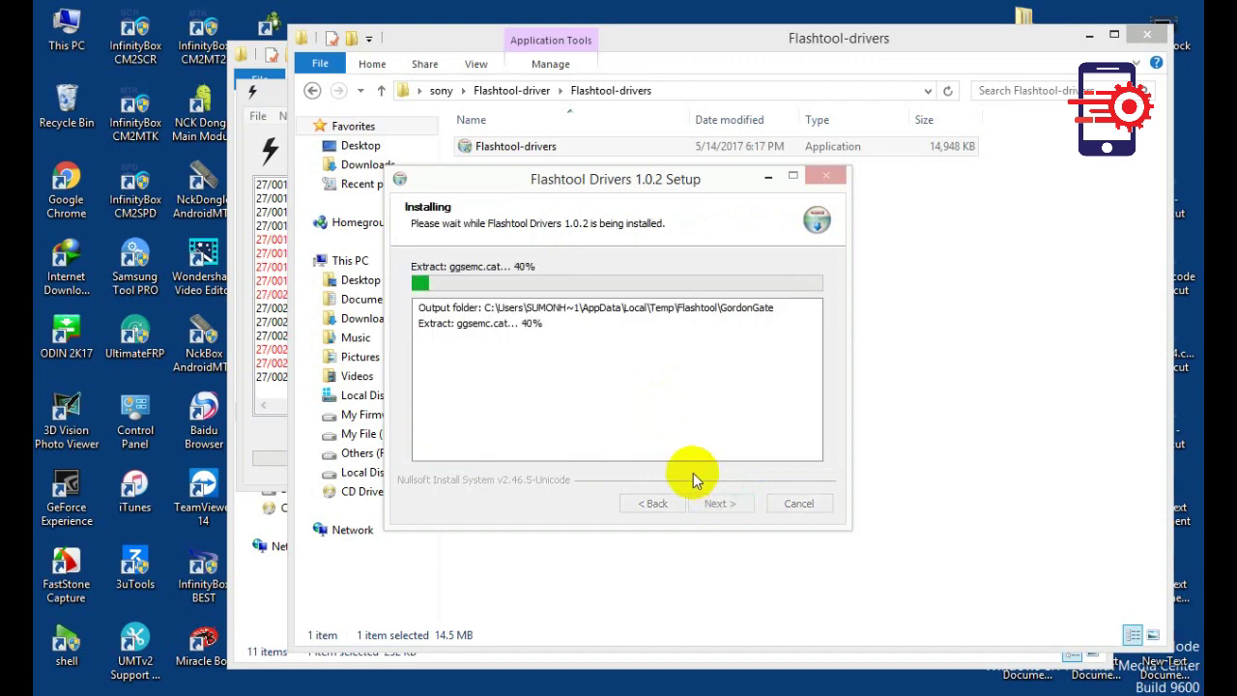
Step: Complete the Device Driver Installation Wizard and finish the Flashtool Drivers setup
click(392, 354)
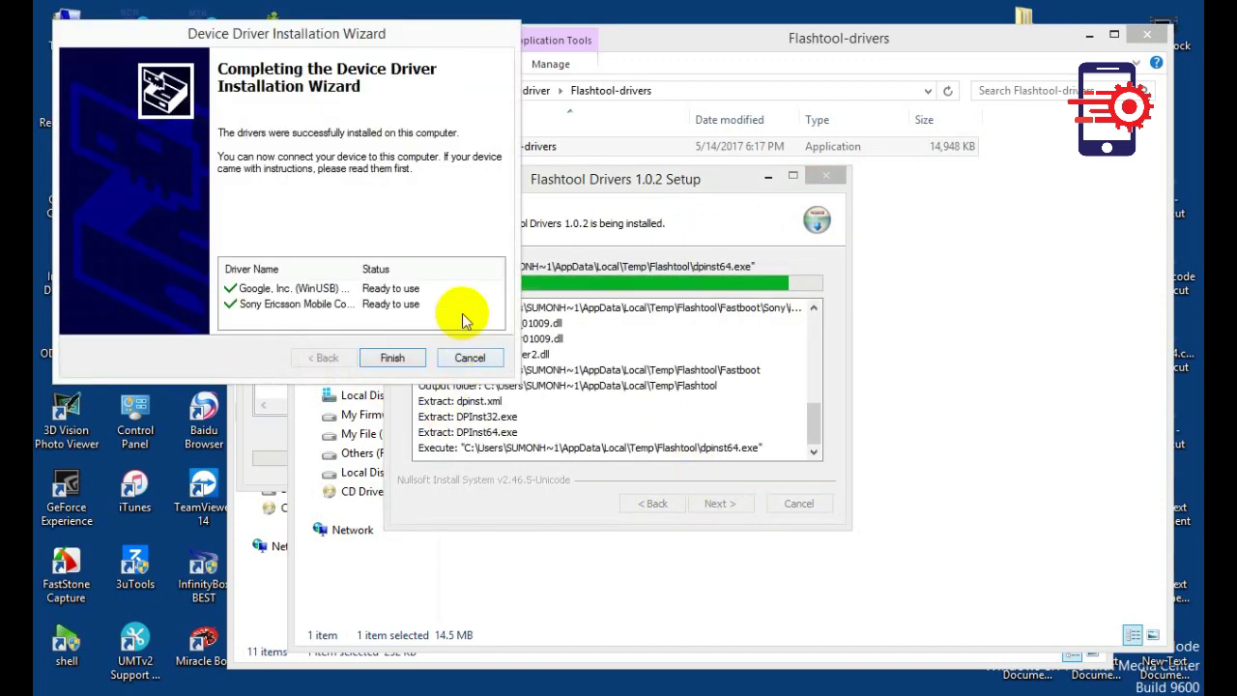
click(392, 356)
click(720, 503)
Step: Return to the Sony Mobile Flasher window, check the log for the phone's connection, and postpone the computer restart
click(274, 435)
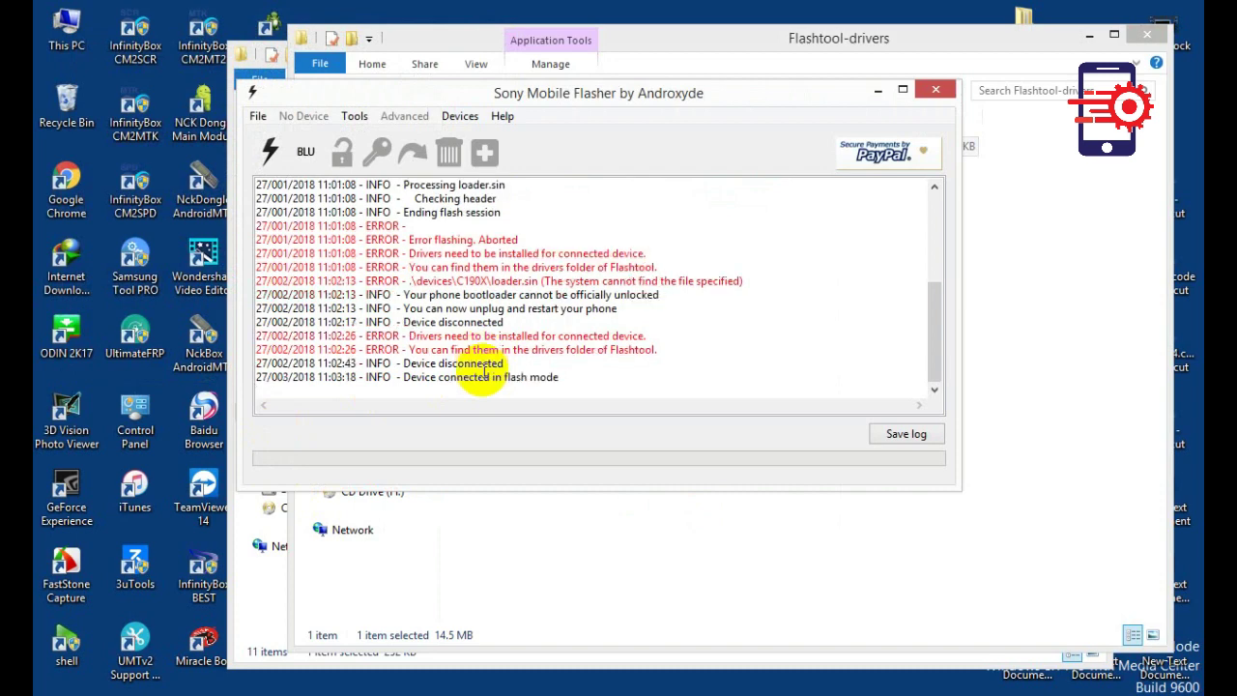
click(527, 378)
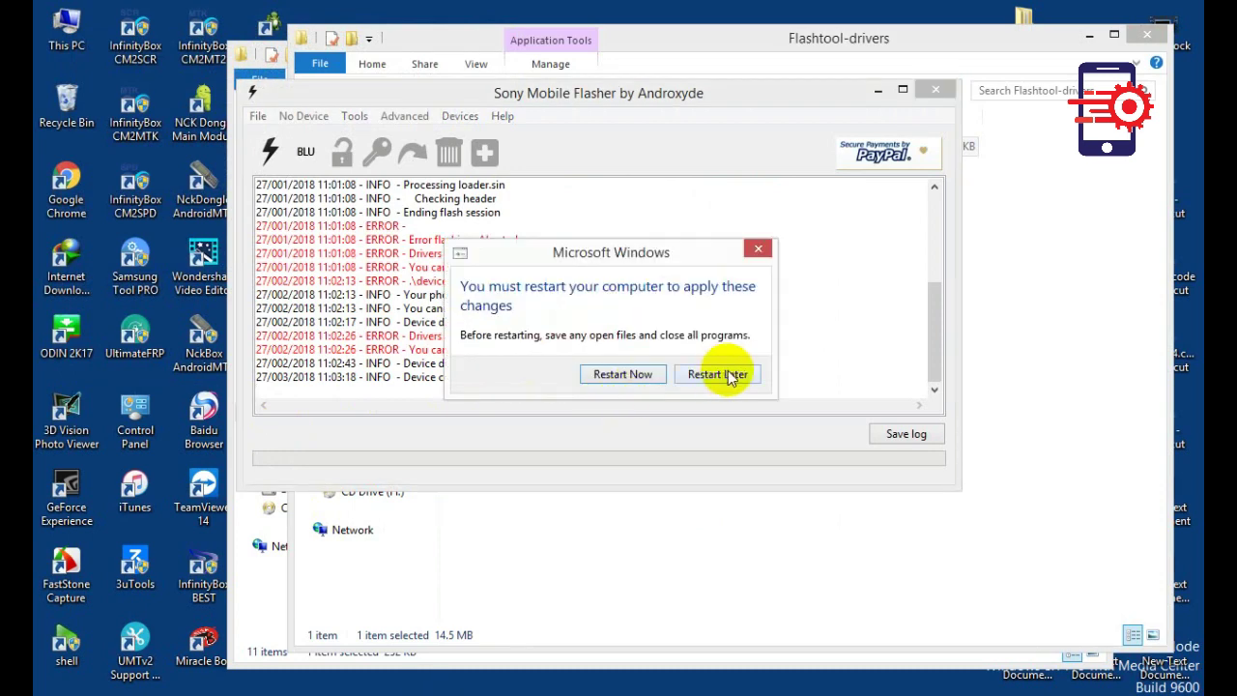
click(720, 374)
click(568, 380)
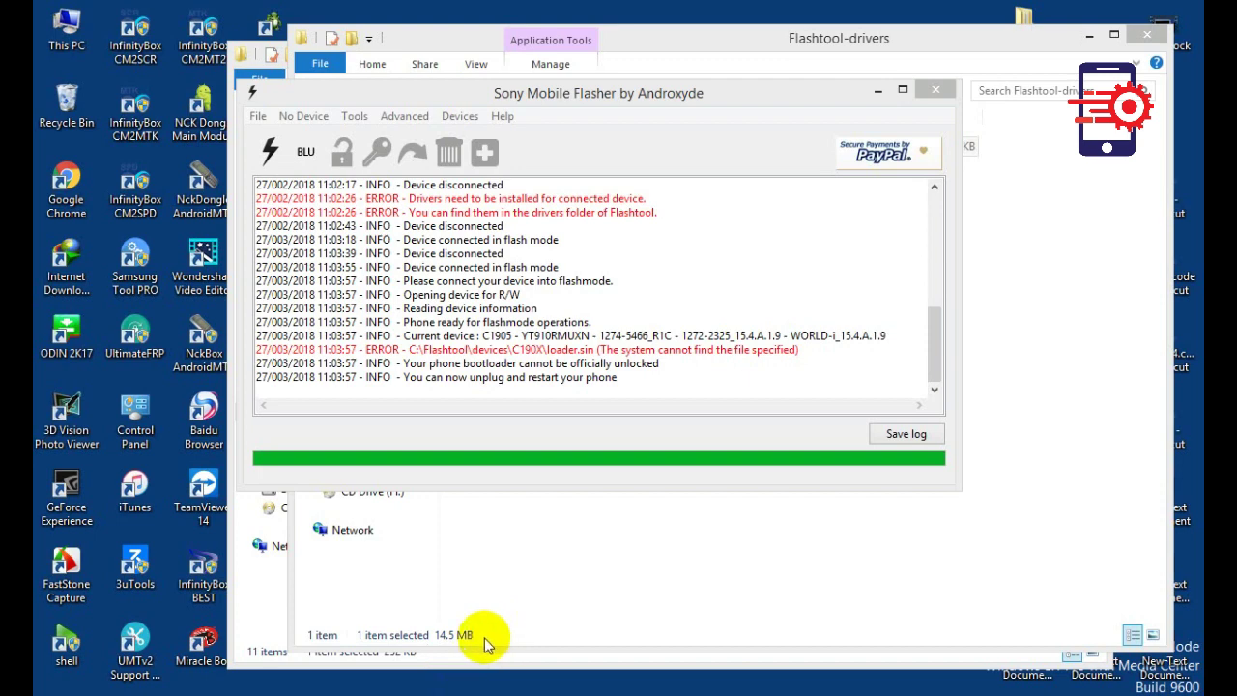
Step: Open the Firmware Selector for Flashmode and set the wipe options to DATA only, with CACHE excluded
click(270, 152)
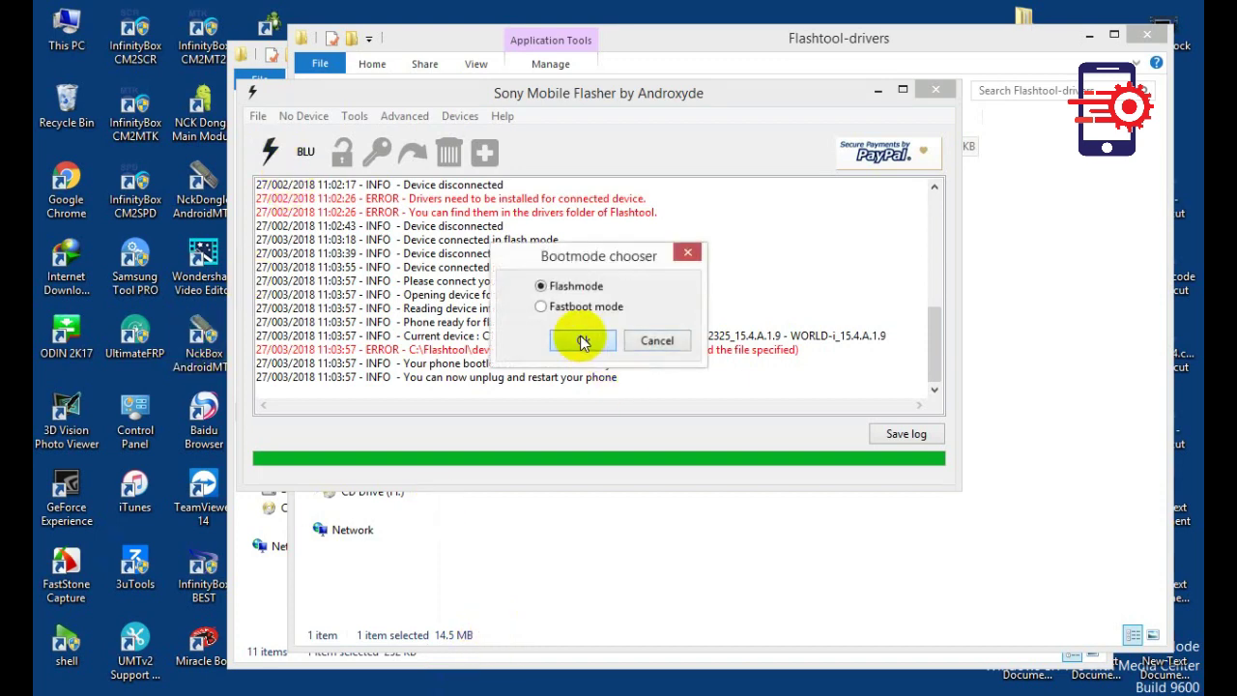
click(580, 337)
drag(902, 350, 861, 309)
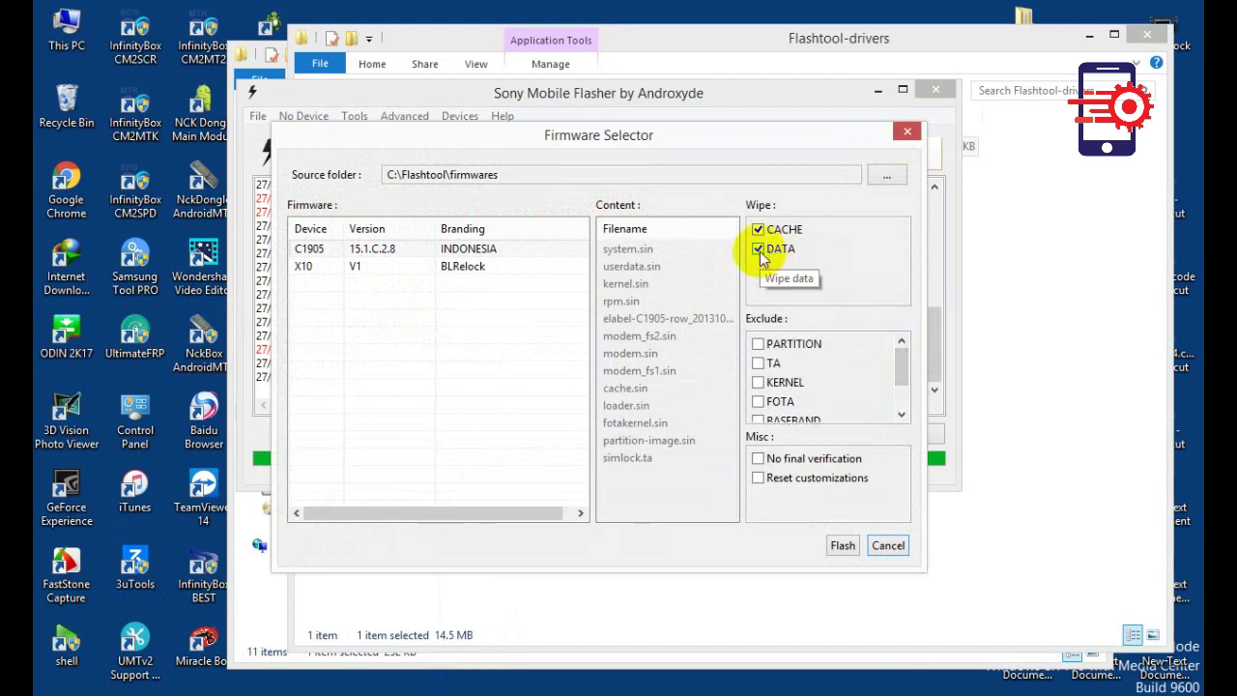
click(758, 249)
click(755, 229)
click(757, 249)
Step: Select the C1905 firmware, version 15.1.C.2.8, INDONESIA branding, and start flashing it
mouse_move(900, 365)
mouse_down()
mouse_move(900, 386)
mouse_move(900, 353)
mouse_up()
click(493, 250)
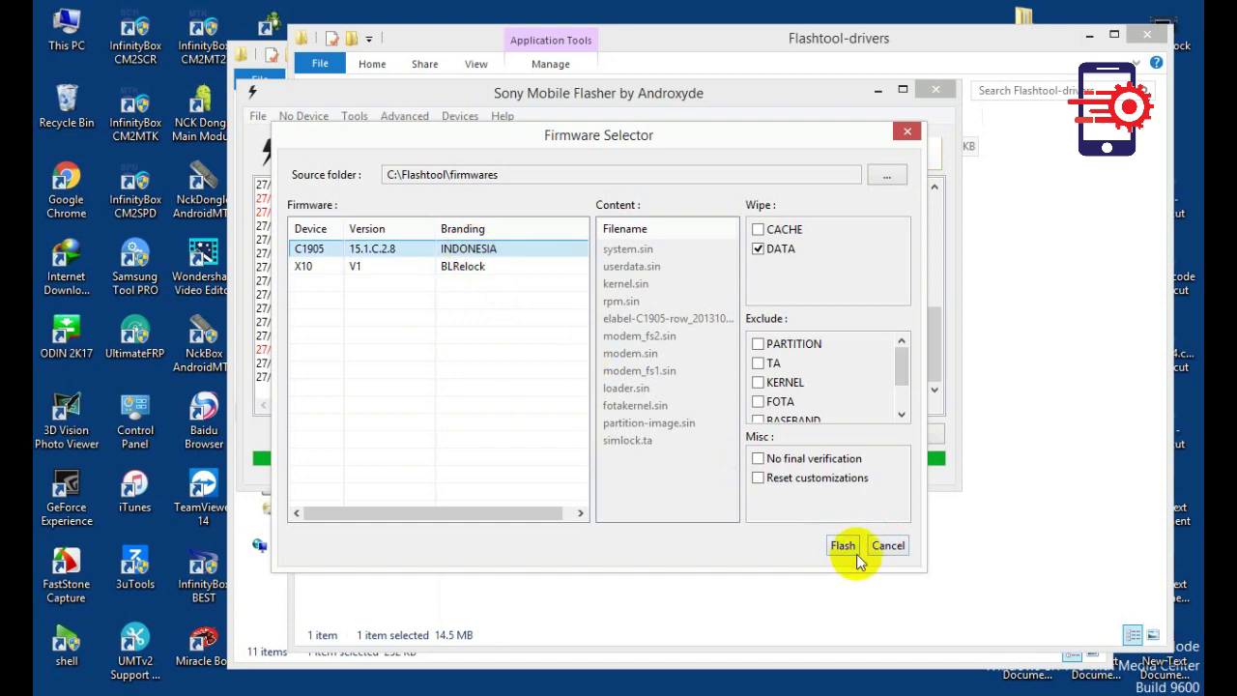
click(843, 545)
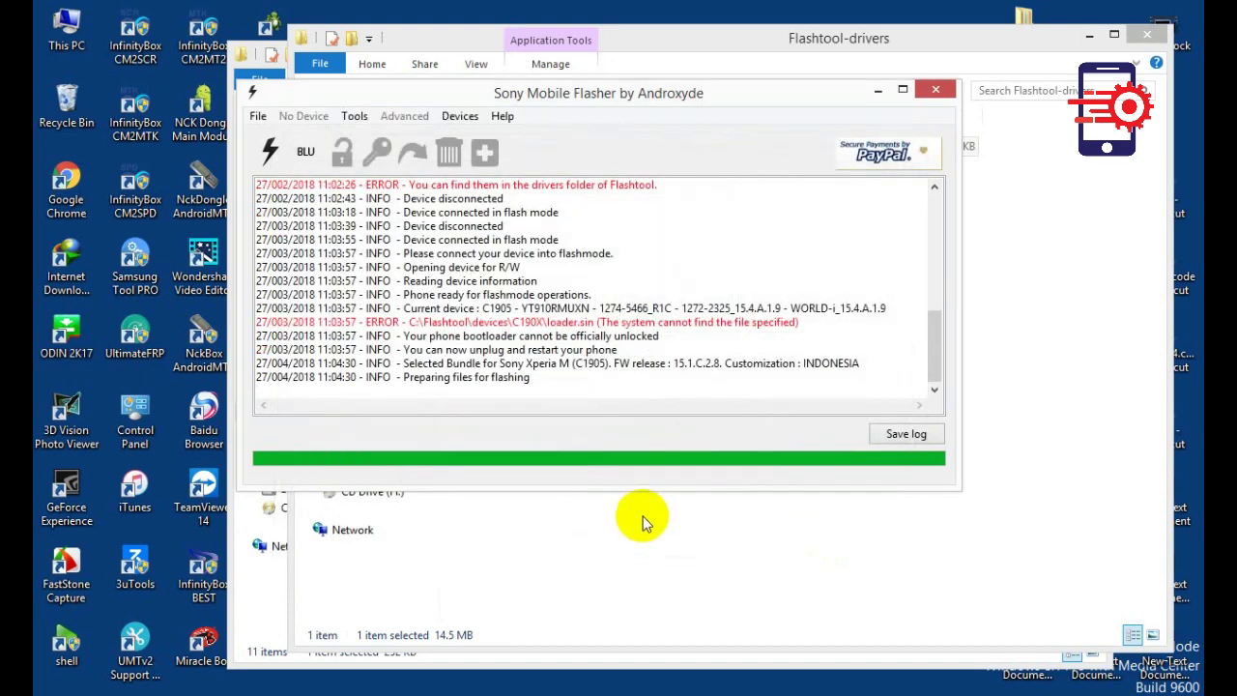